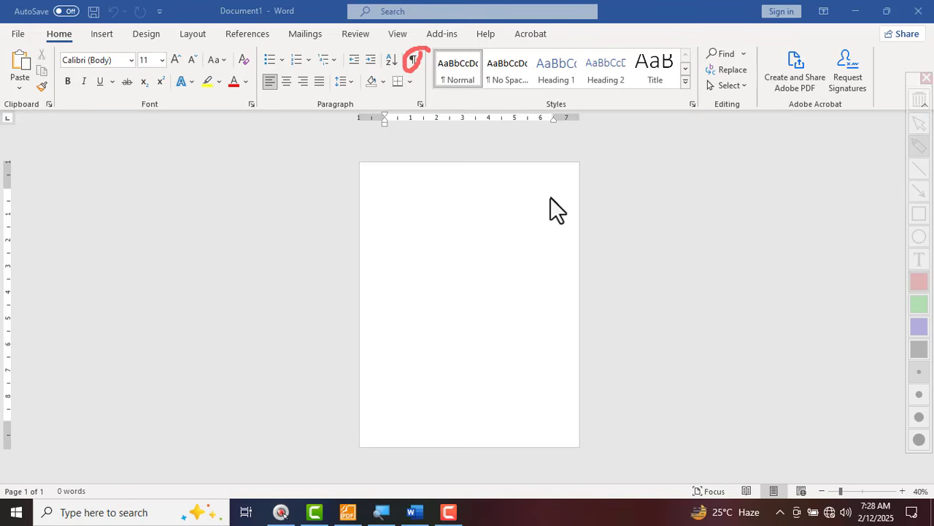
Show the paragraph marks and hidden formatting symbols in the blank document.
drag(416, 221, 407, 128)
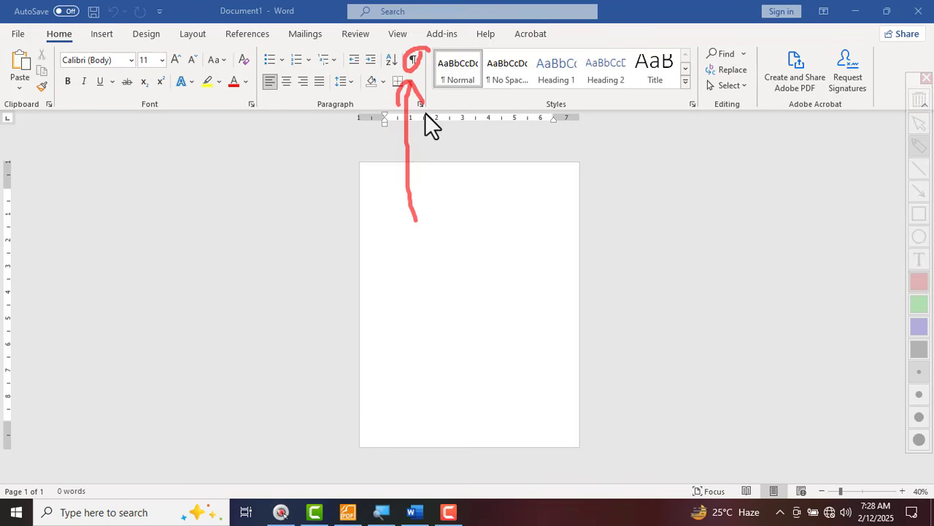
key(Escape)
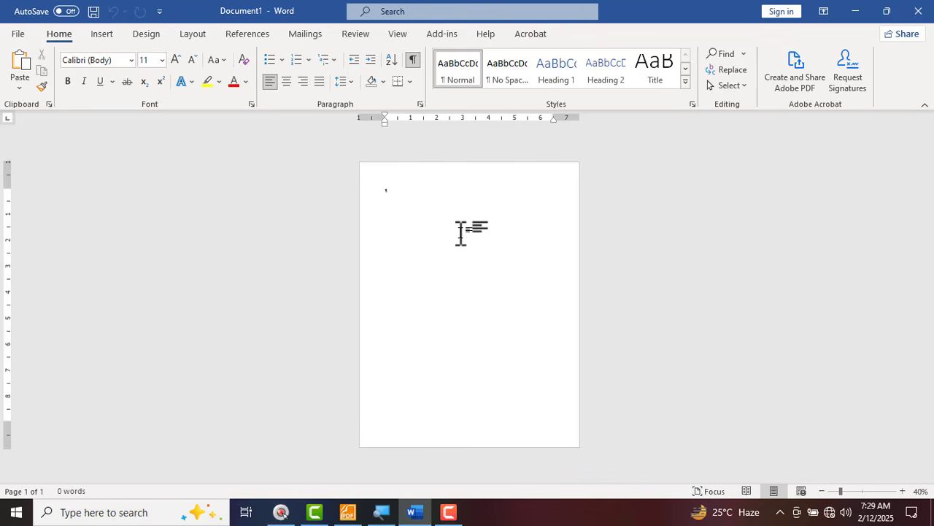
Insert a Next Page section break at the start of the blank document.
click(187, 34)
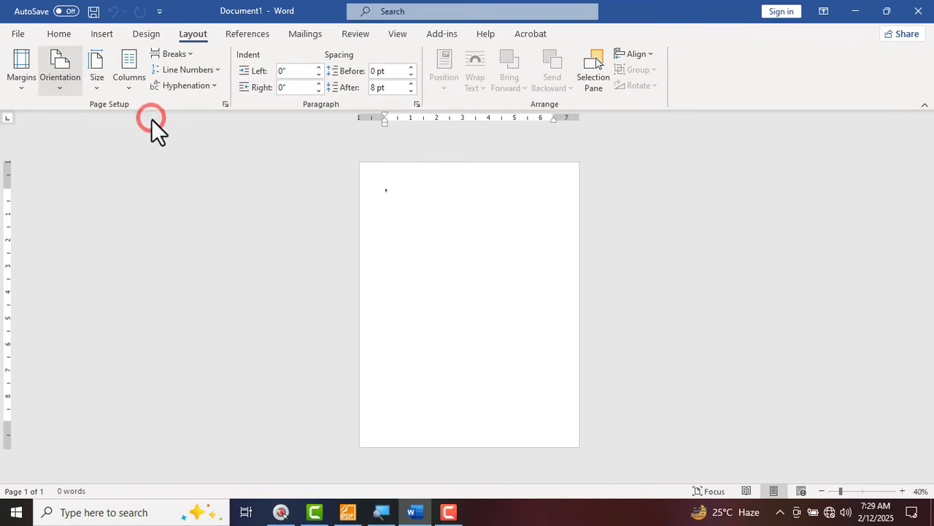
key(ctrl+2)
mouse_move(2, 39)
mouse_down()
mouse_move(55, 81)
mouse_move(232, 113)
mouse_up()
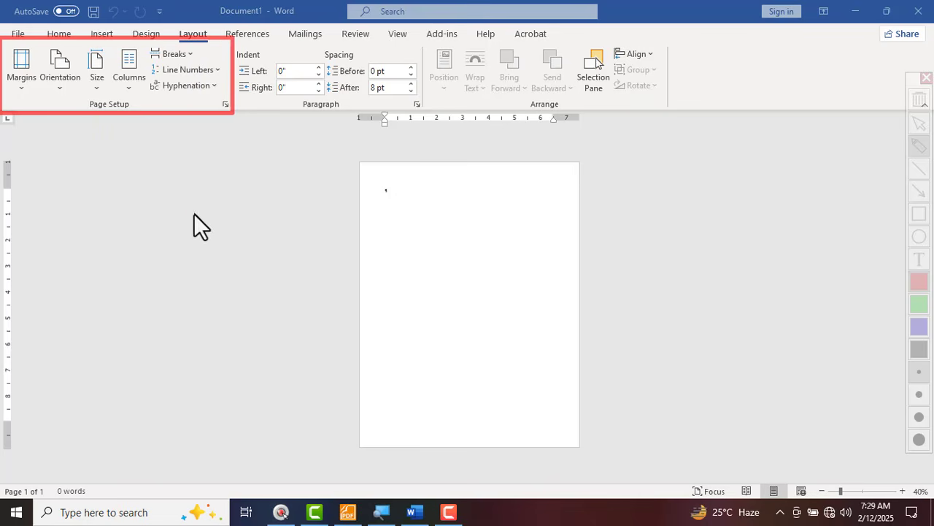
drag(193, 213, 178, 88)
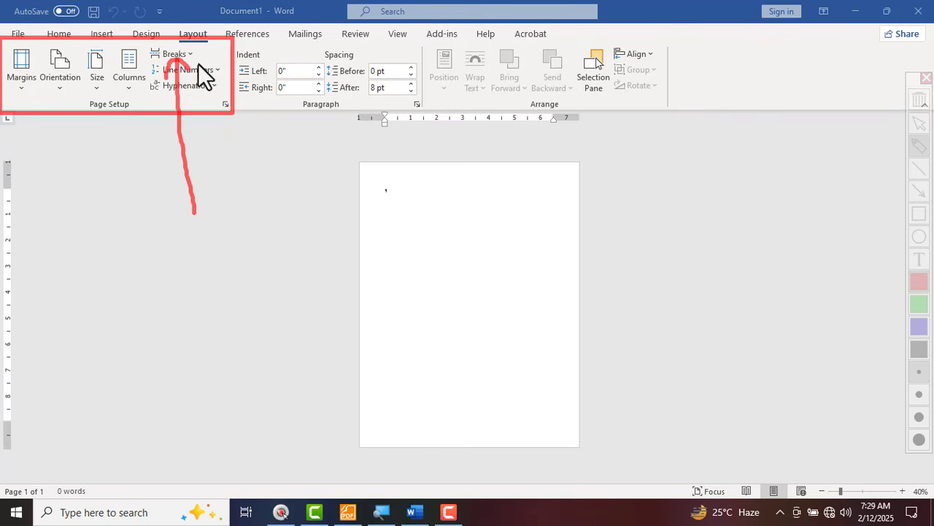
key(Escape)
click(188, 55)
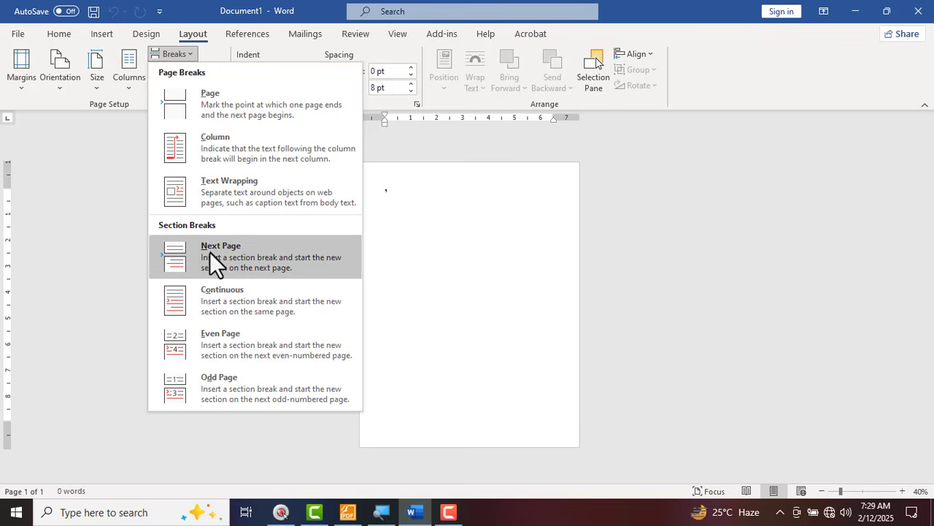
key(ctrl)
key(ctrl)
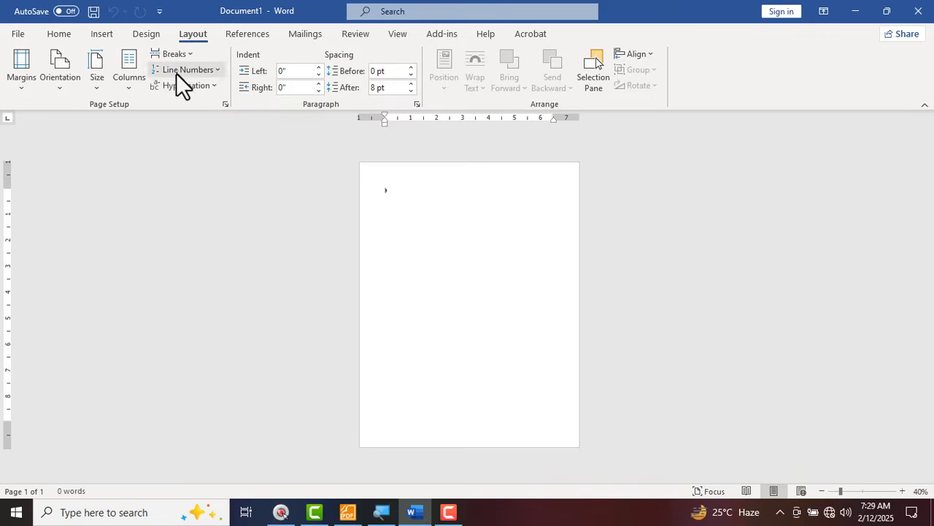
click(177, 55)
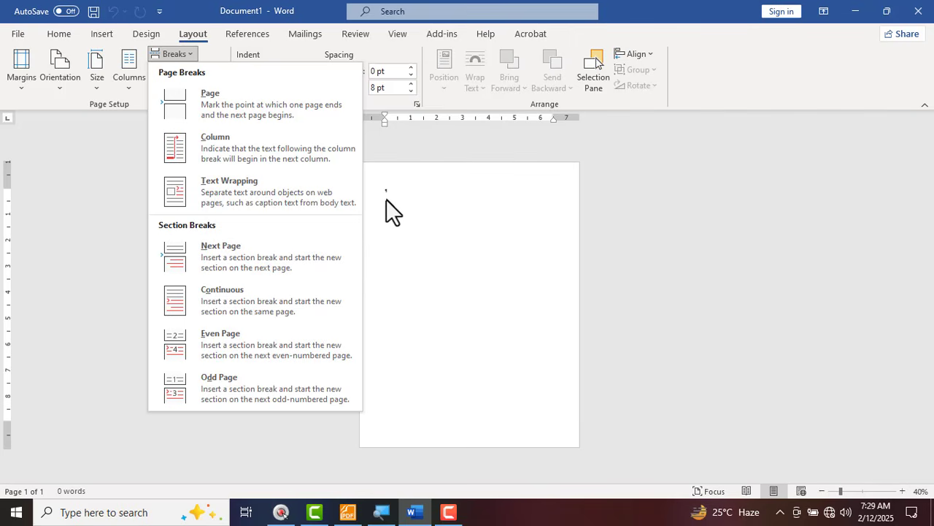
click(267, 255)
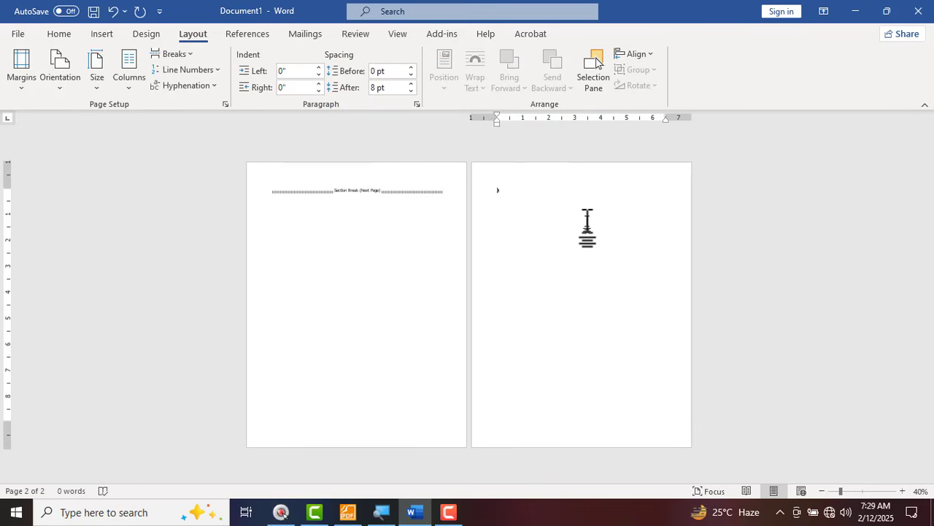
key(ctrl+F12)
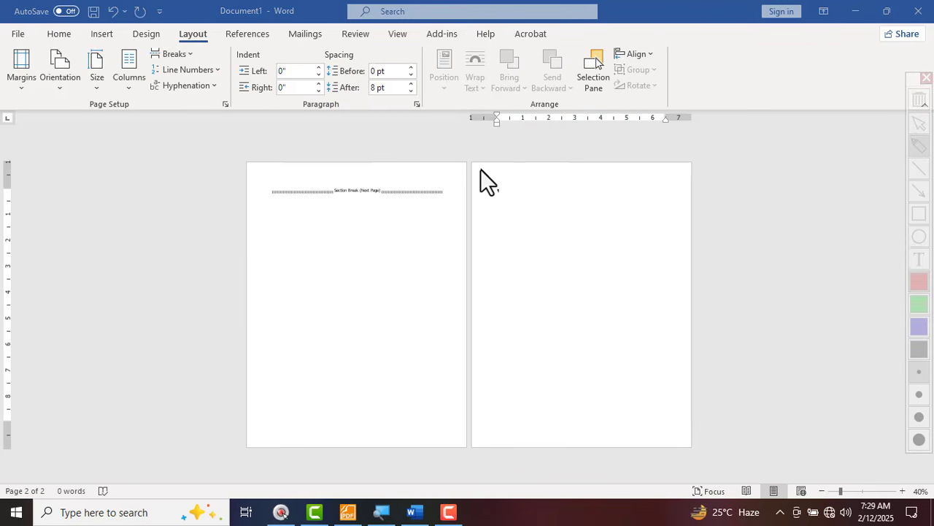
mouse_move(480, 169)
mouse_down()
mouse_move(531, 297)
mouse_move(643, 417)
mouse_move(687, 444)
mouse_up()
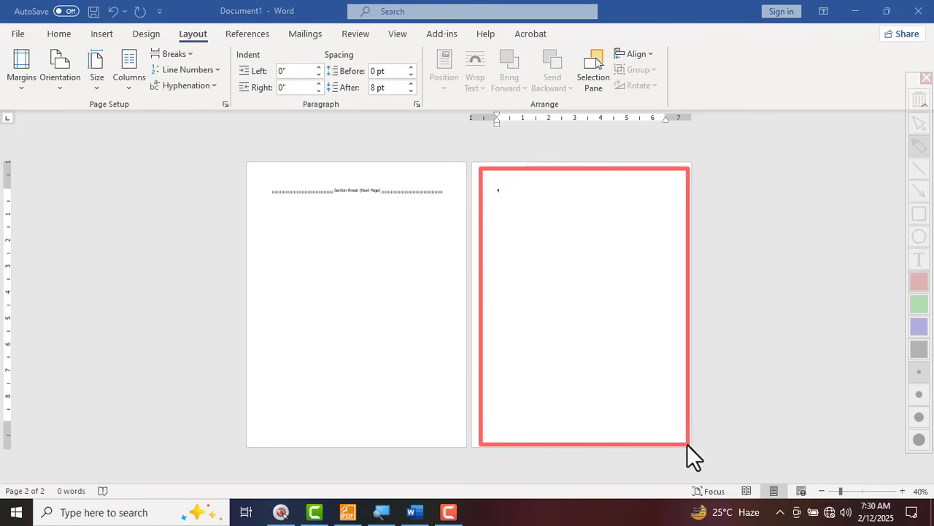
drag(299, 189, 436, 212)
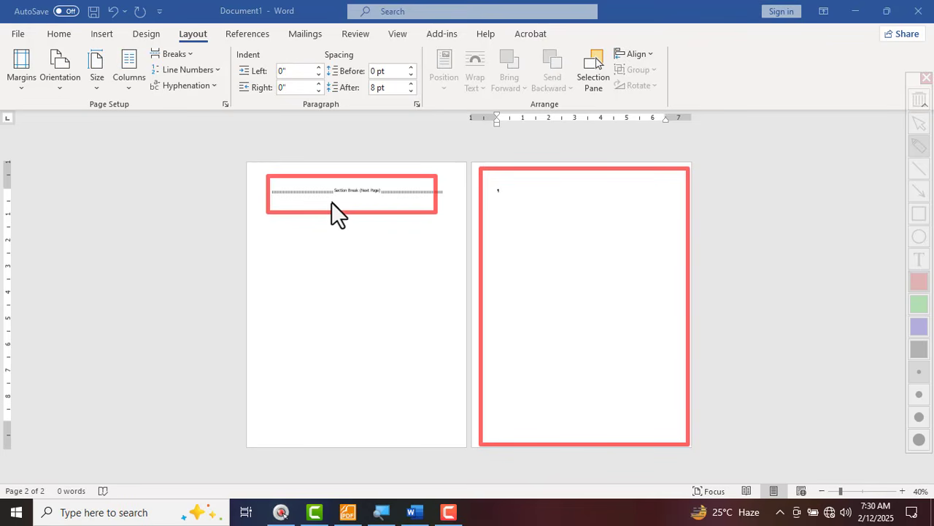
drag(389, 202, 392, 201)
key(Escape)
Hide the paragraph marks and the section break marker in the document.
click(54, 40)
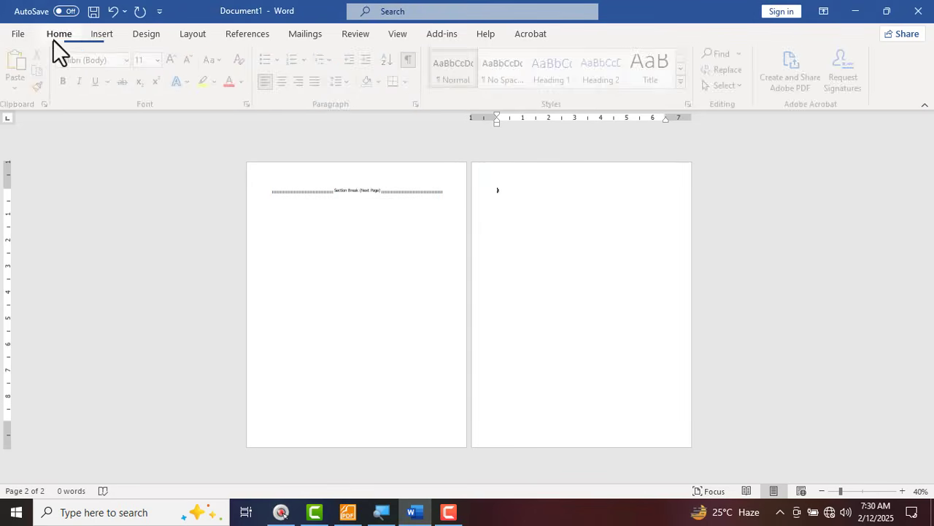
click(412, 61)
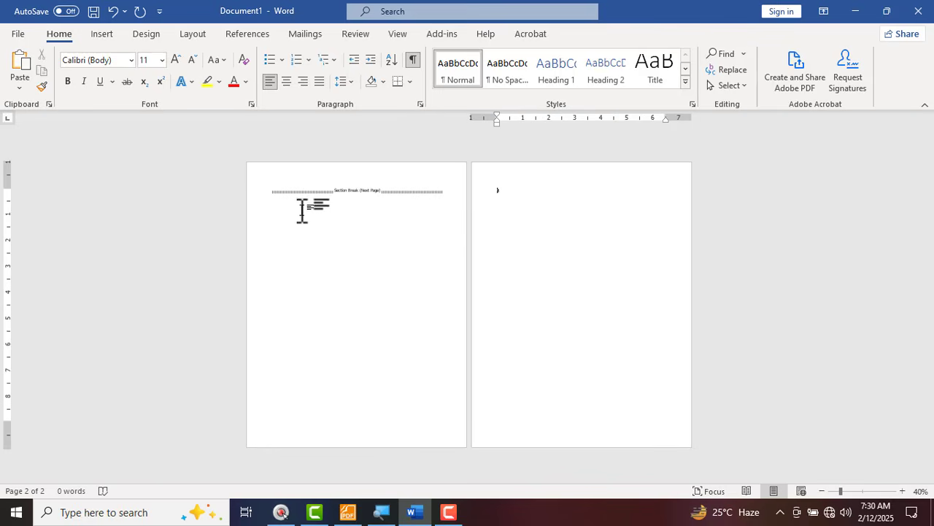
key(ctrl+alt+g)
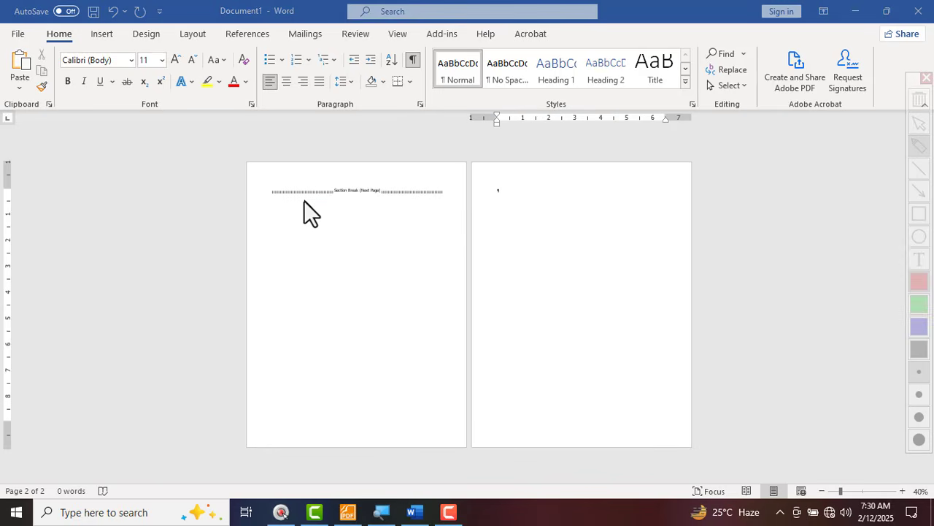
drag(304, 200, 388, 201)
key(Escape)
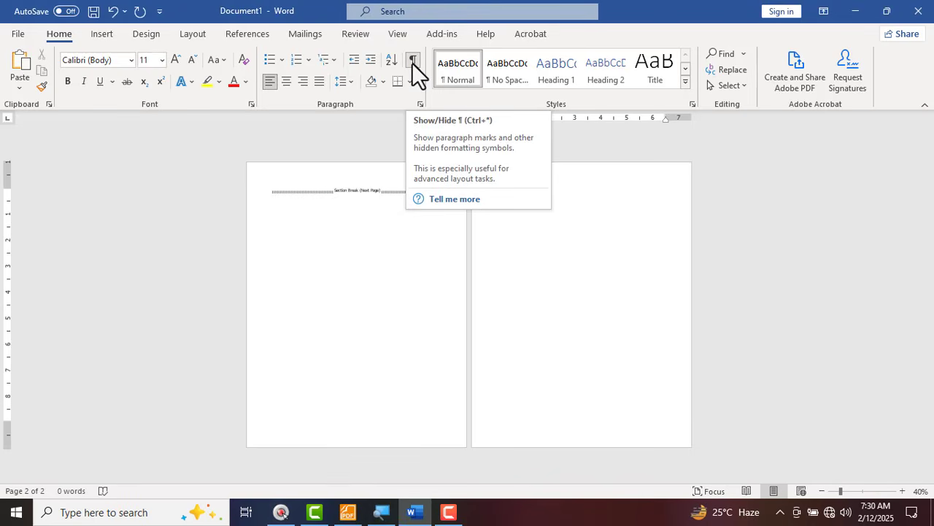
click(412, 62)
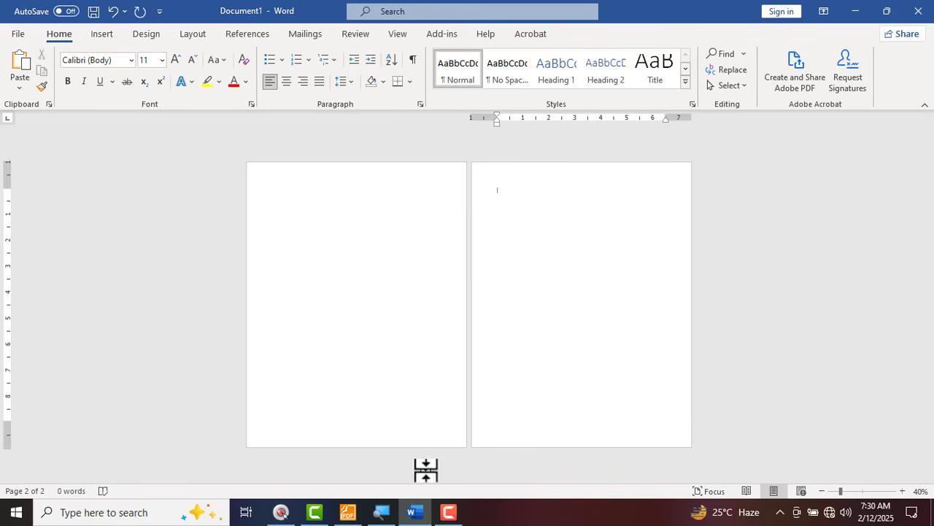
Switch to the watermark guide PDF in Foxit Reader and underline the Step 2 instructions about the second section and Design > Watermark.
click(349, 513)
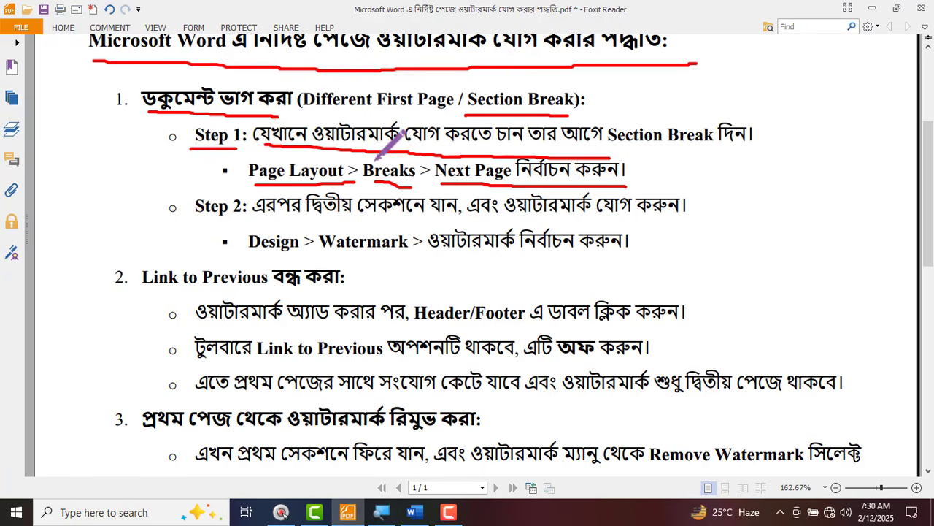
scroll(300, 168, down, 1)
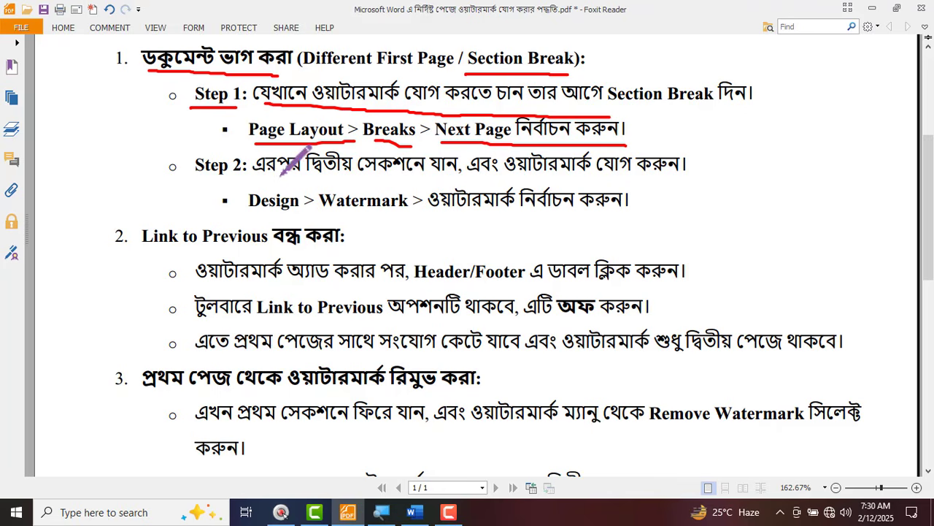
drag(281, 176, 444, 178)
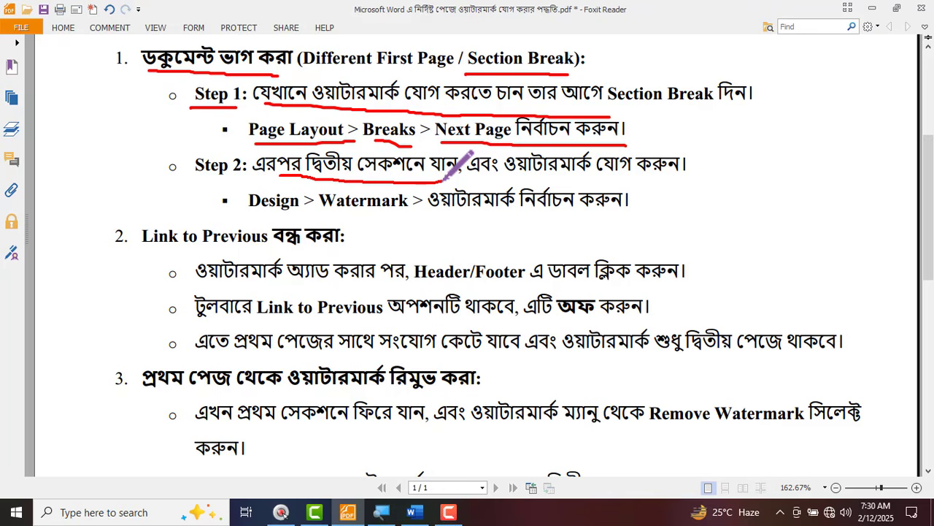
drag(251, 217, 659, 215)
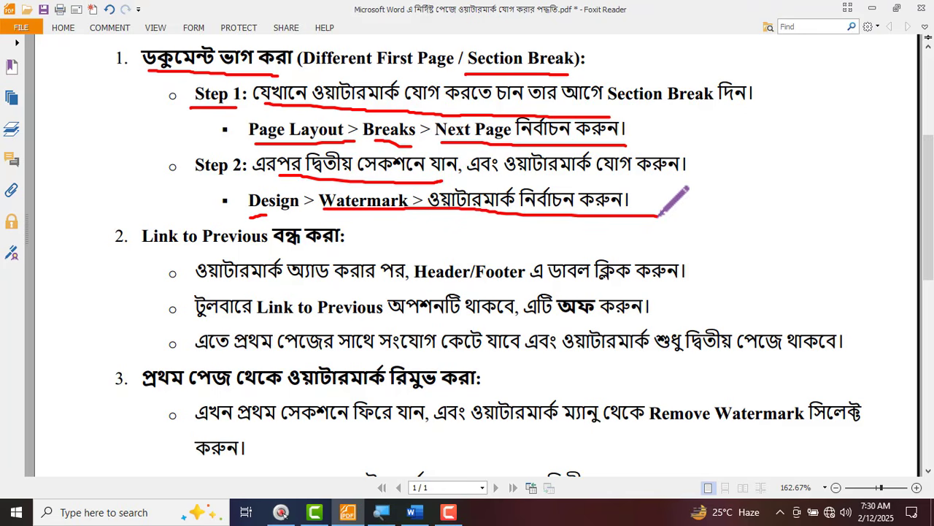
Switch back to Word and place the text cursor at the start of the second page.
key(alt+Tab)
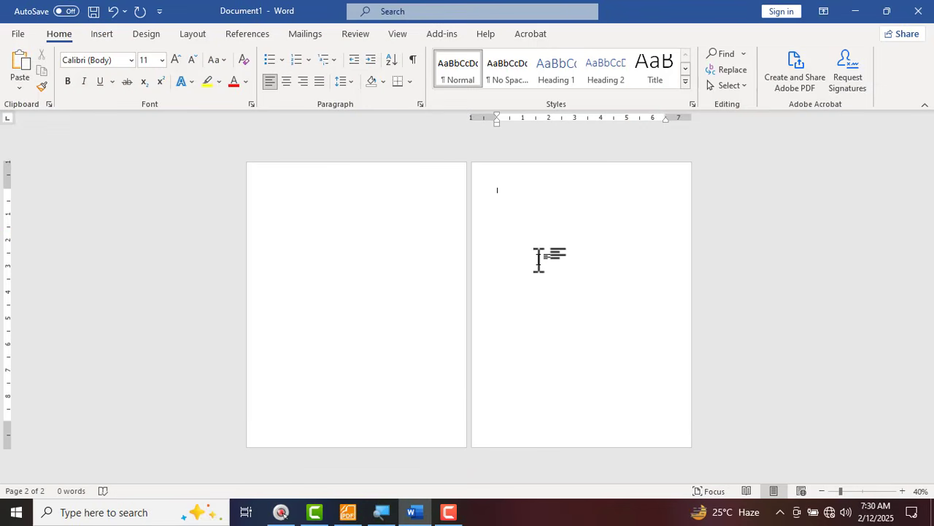
key(ctrl+F2)
drag(485, 185, 632, 360)
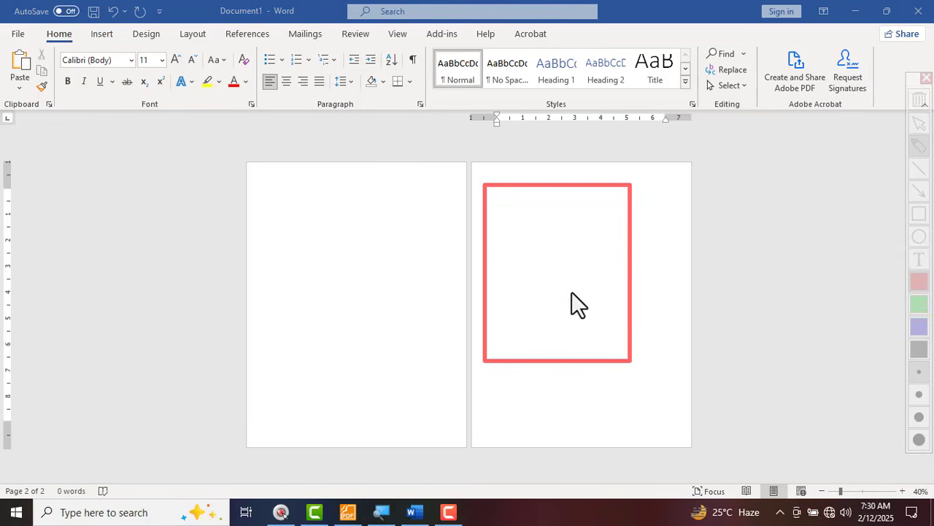
drag(511, 208, 542, 224)
key(Escape)
click(514, 211)
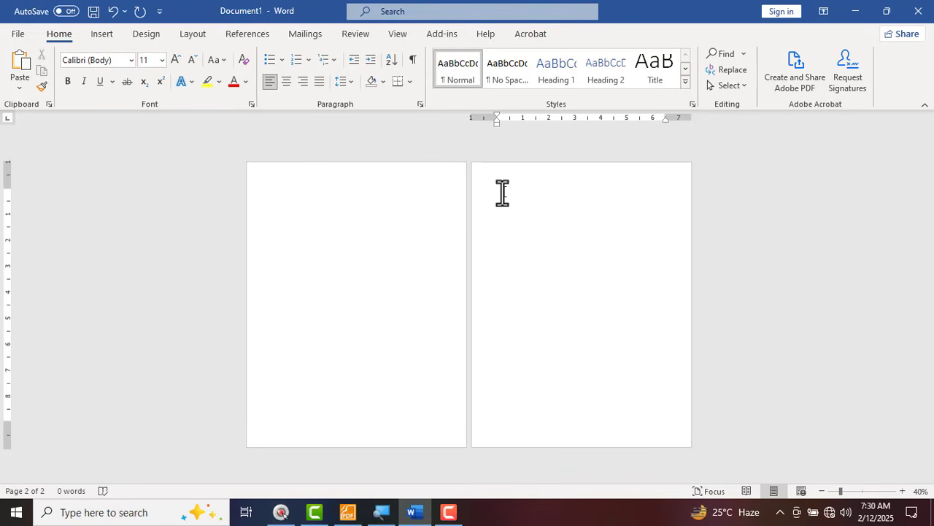
mouse_move(503, 191)
mouse_down()
mouse_move(504, 180)
mouse_move(502, 191)
mouse_up()
Open the custom watermark settings for the document.
click(148, 39)
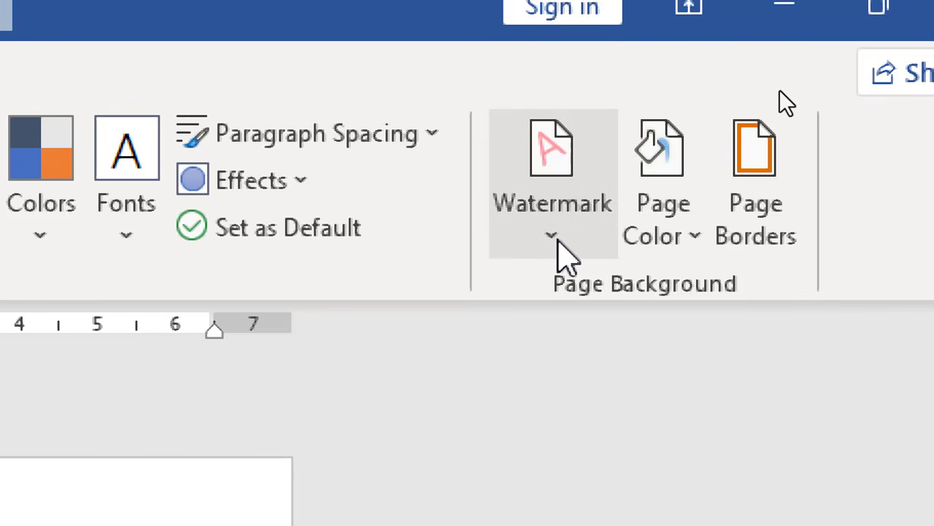
click(553, 235)
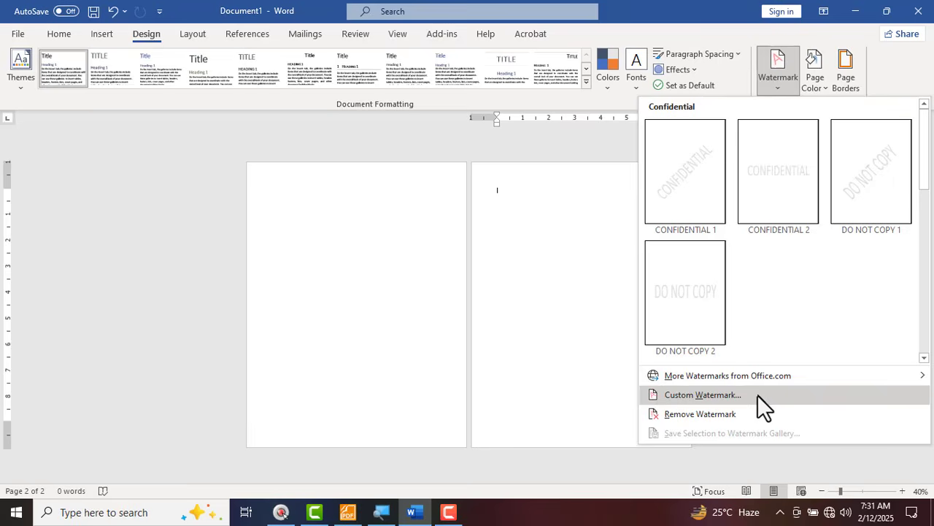
click(759, 401)
drag(256, 148, 320, 157)
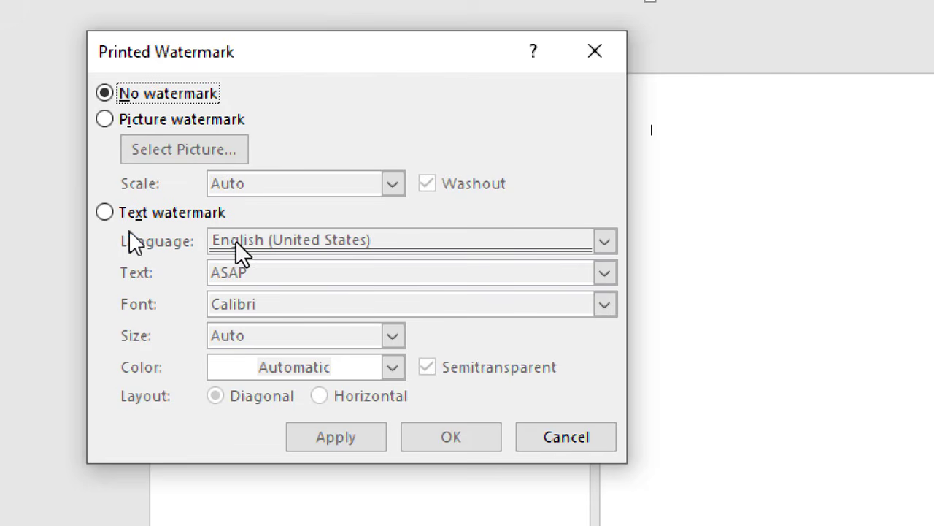
Enable the text watermark option and examine its text, font, size and color settings.
click(106, 212)
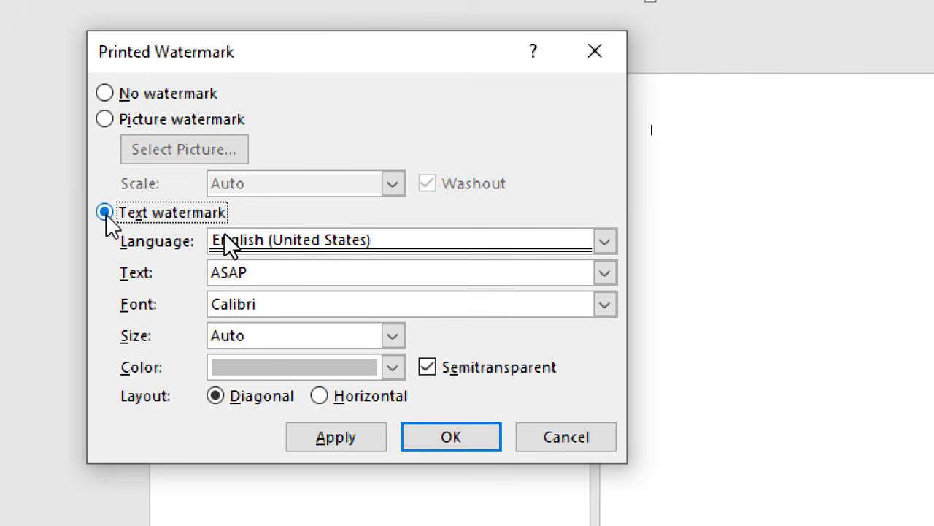
drag(286, 265, 209, 272)
click(296, 271)
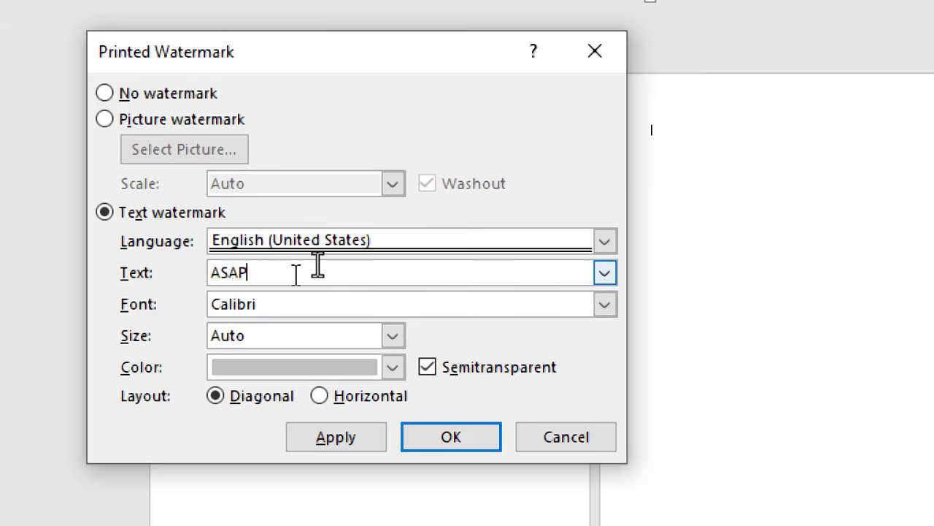
double_click(242, 270)
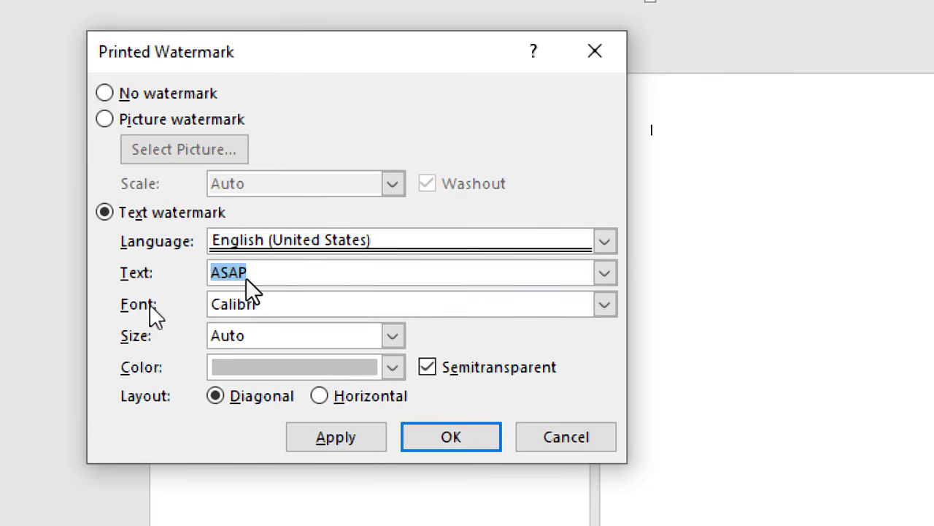
click(605, 304)
click(604, 304)
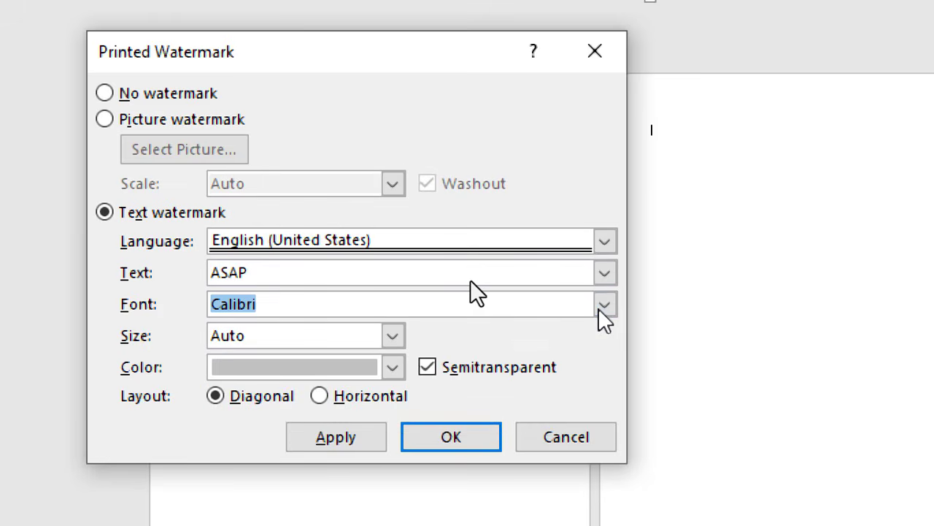
click(393, 336)
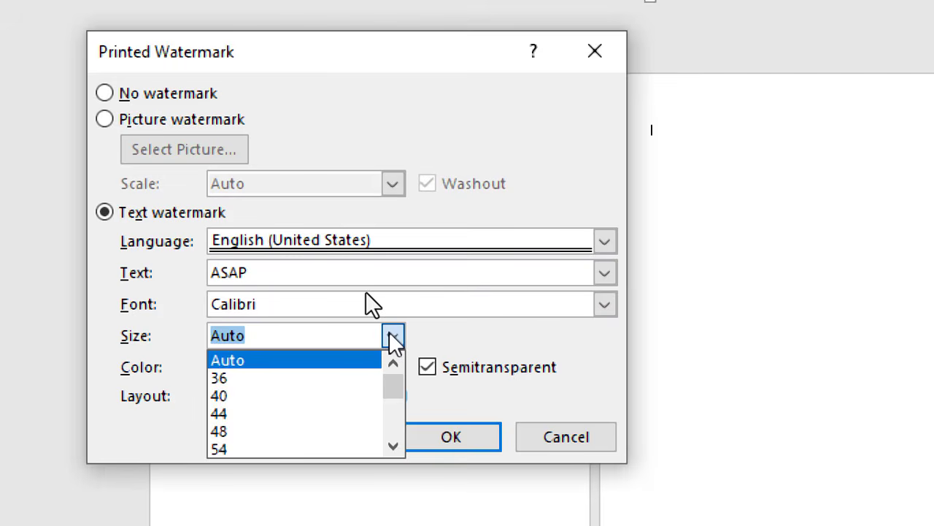
click(393, 336)
click(393, 368)
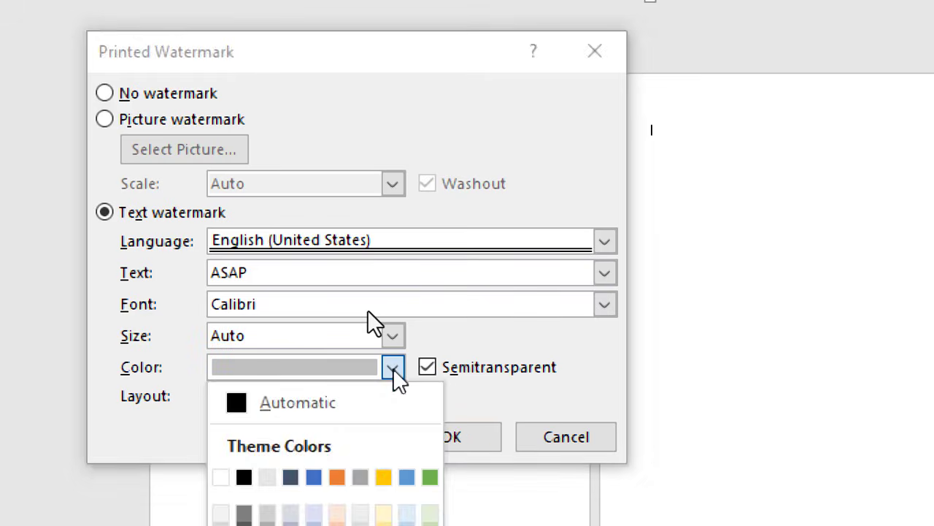
click(392, 367)
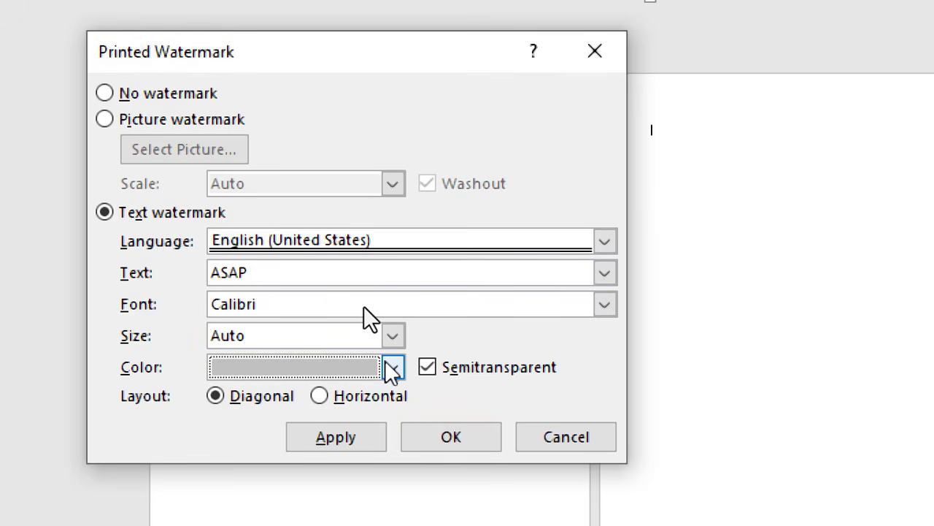
Choose a picture watermark and work offline to browse for an image stored on the computer.
click(107, 122)
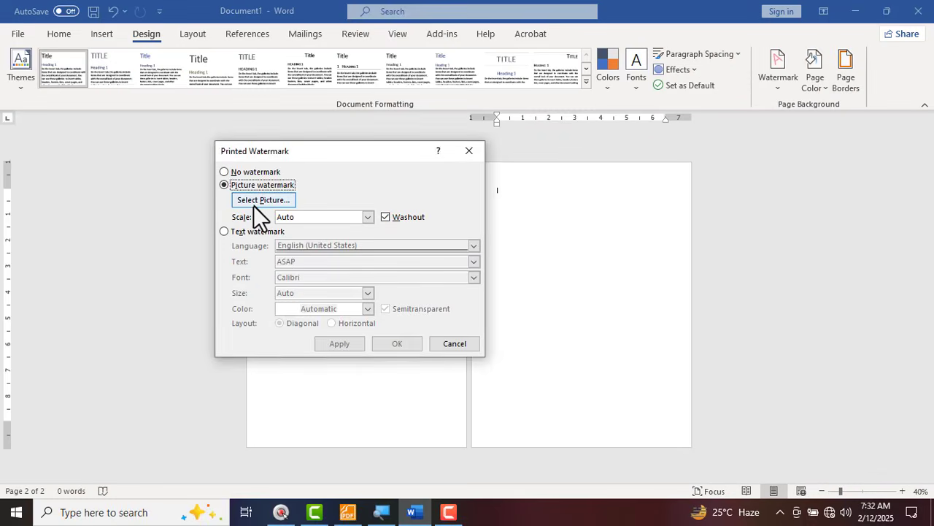
click(169, 153)
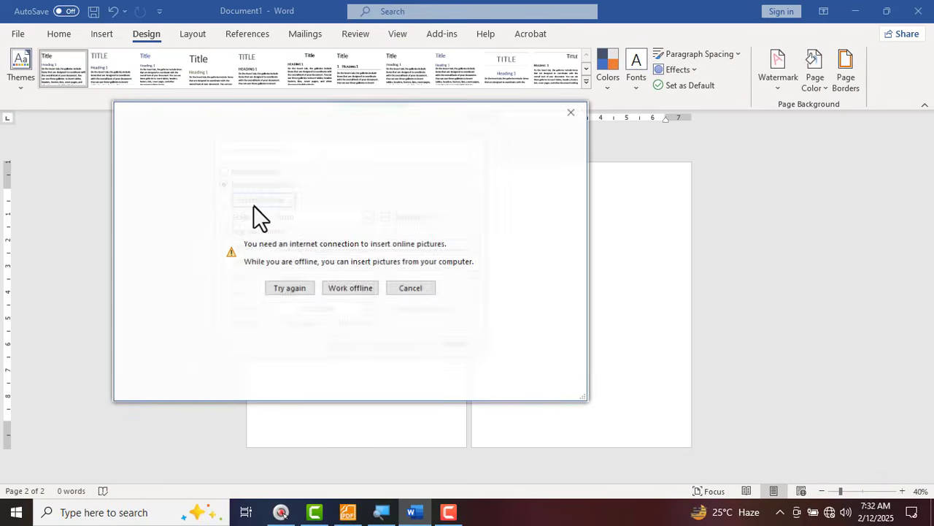
click(349, 293)
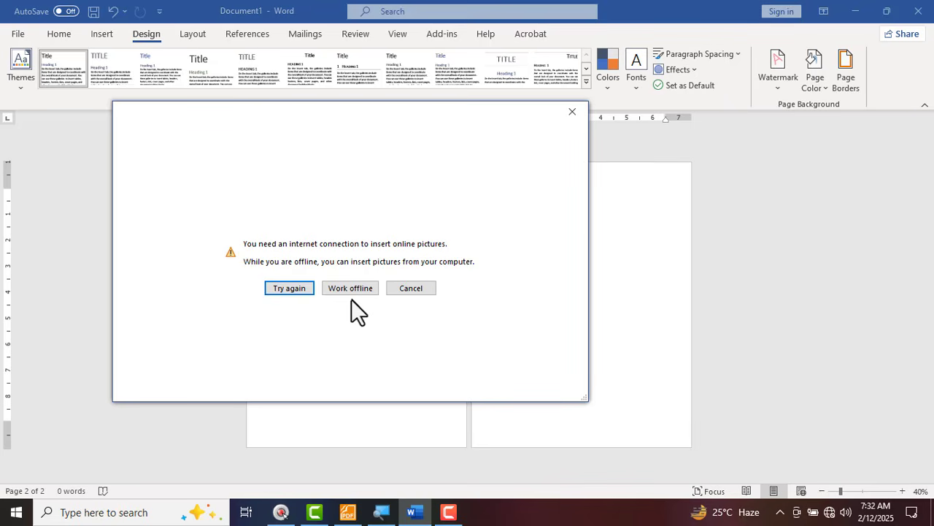
click(346, 294)
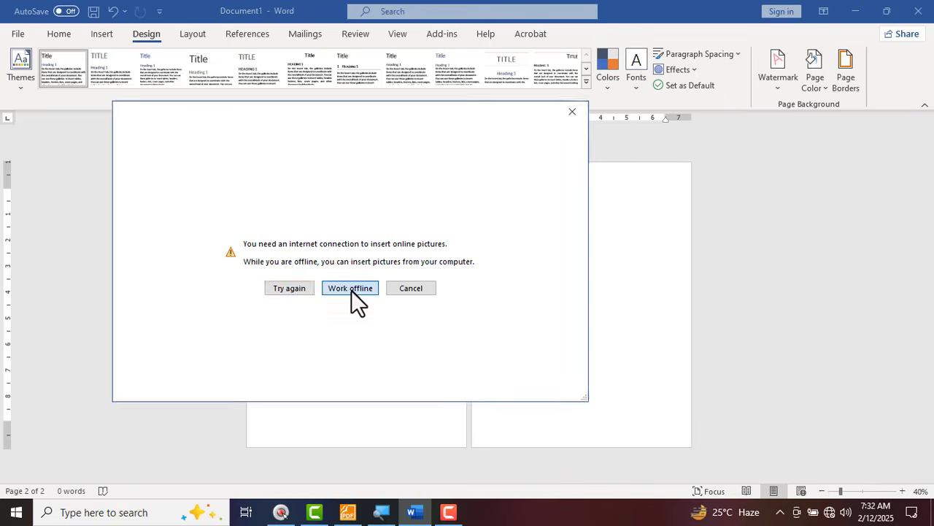
click(351, 290)
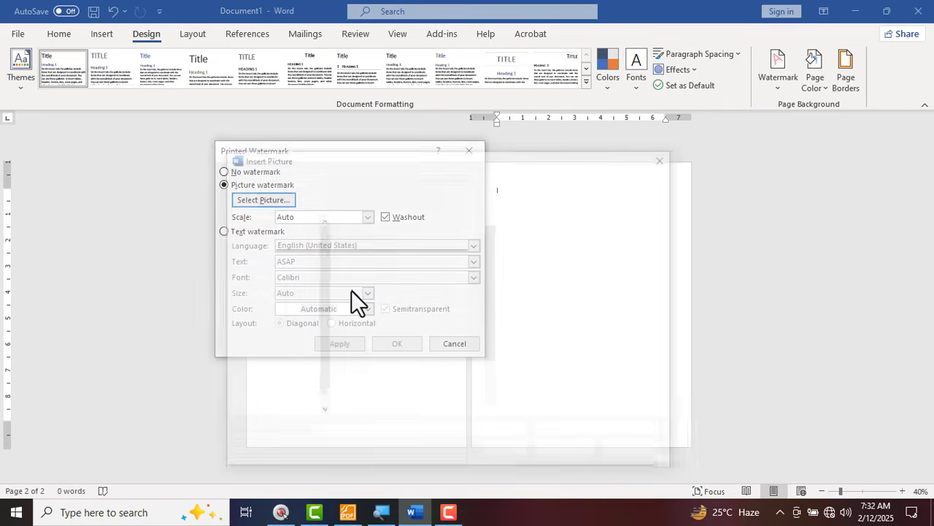
Insert the NSDA image from the Pictures folder as the watermark picture and apply it with the Washout effect.
drag(291, 164, 251, 125)
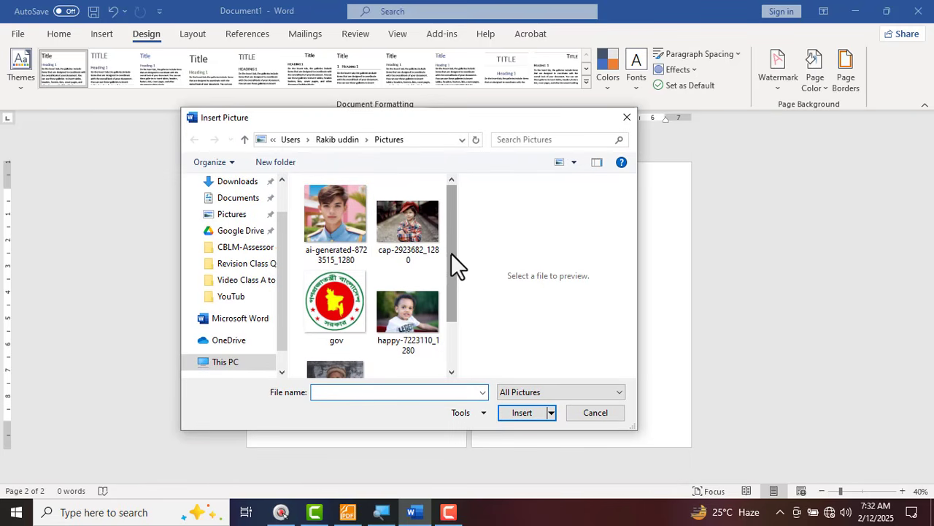
drag(452, 253, 450, 301)
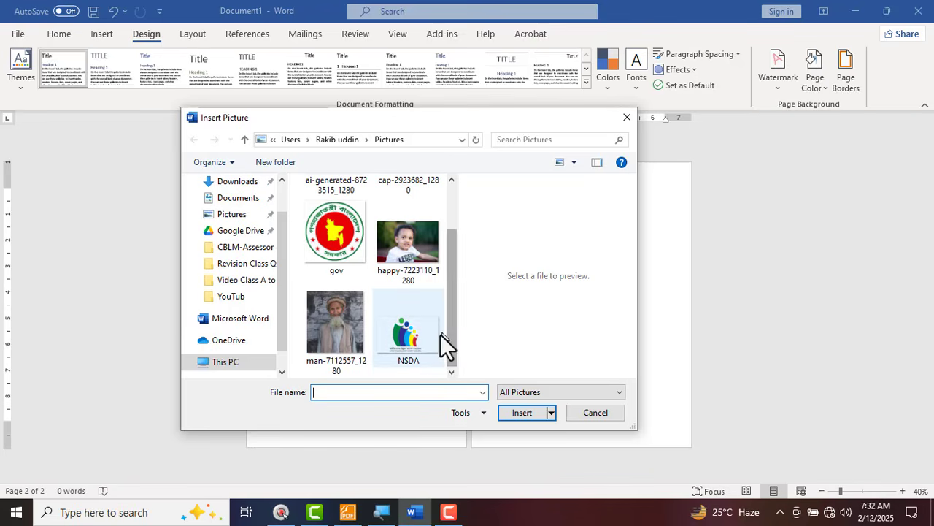
click(406, 335)
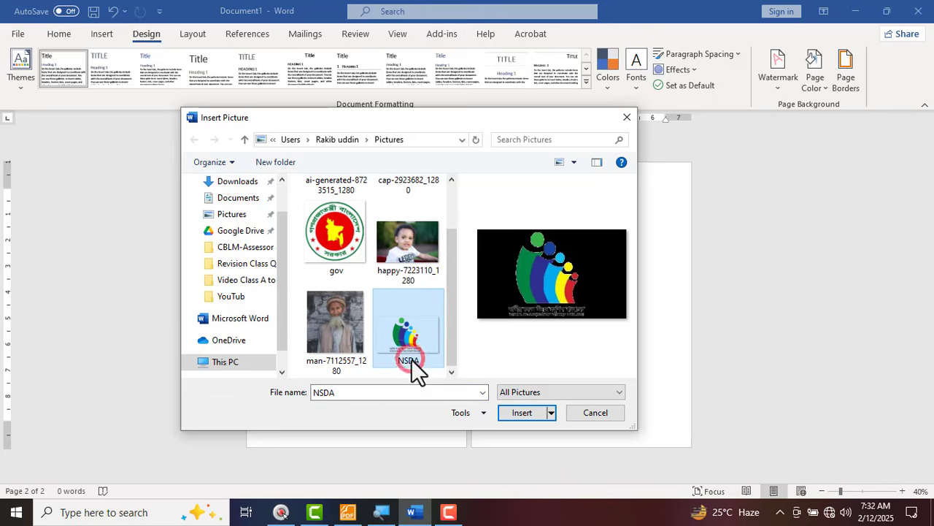
click(523, 413)
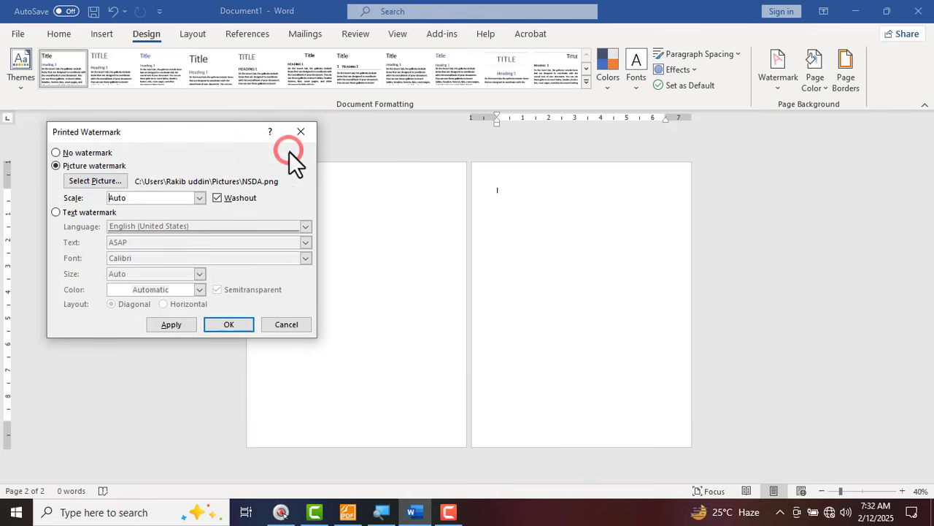
click(168, 328)
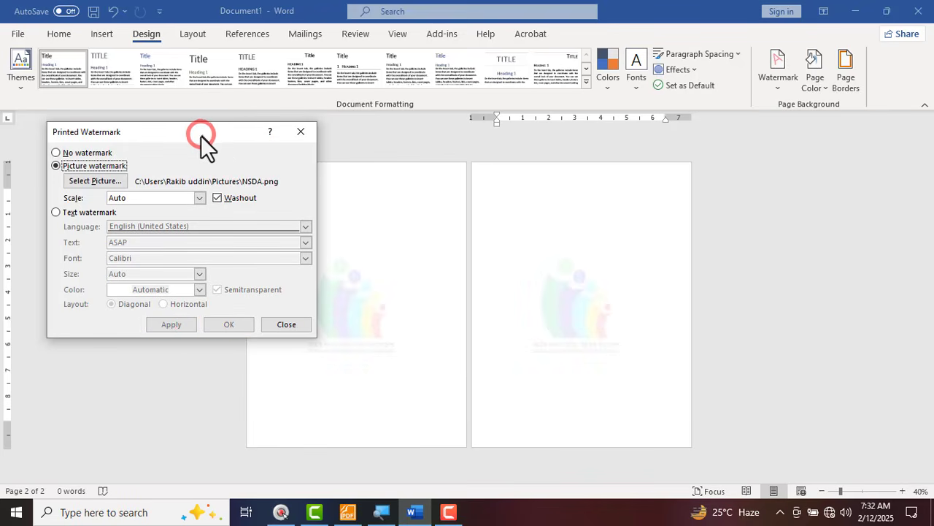
Circle the picture watermarks on both pages with the screen pen, add an arrow on the second page, and clear the marks.
drag(201, 135, 183, 78)
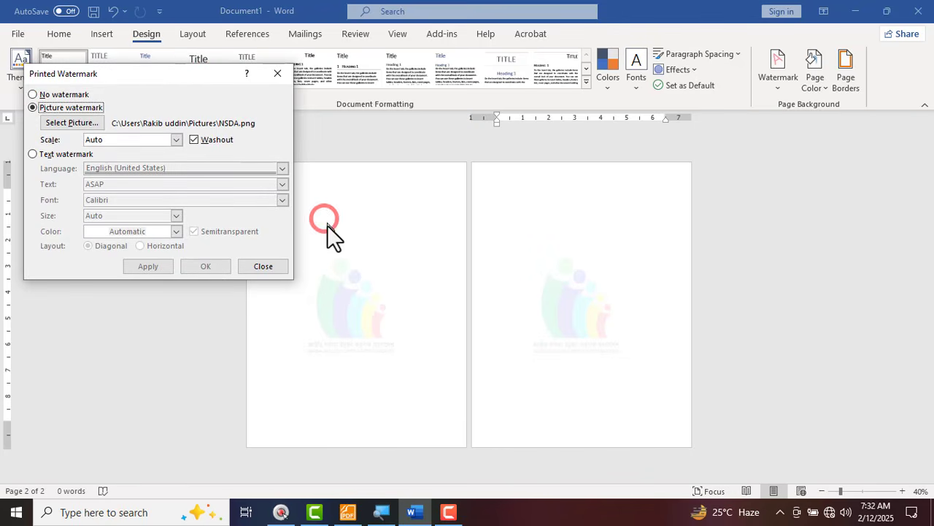
key(ctrl+shift+d)
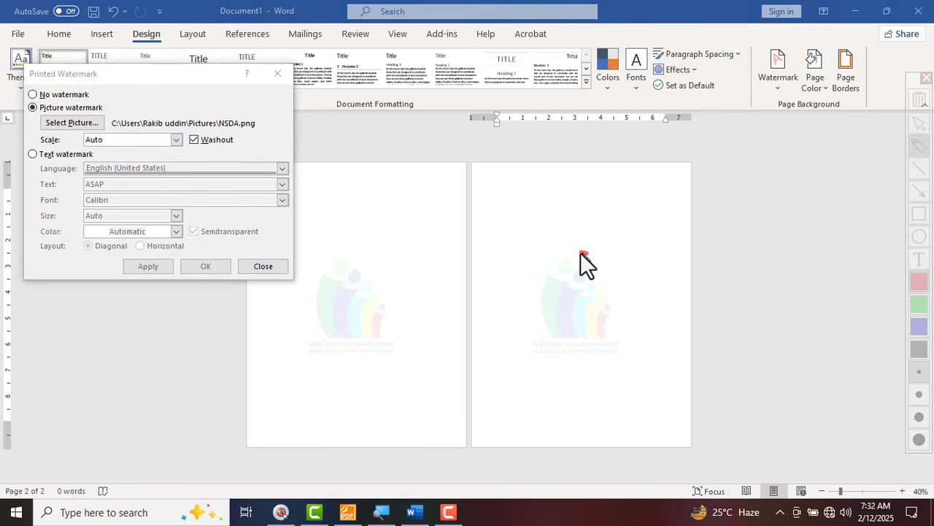
mouse_move(584, 241)
mouse_down()
mouse_move(532, 319)
mouse_move(623, 328)
mouse_move(588, 252)
mouse_up()
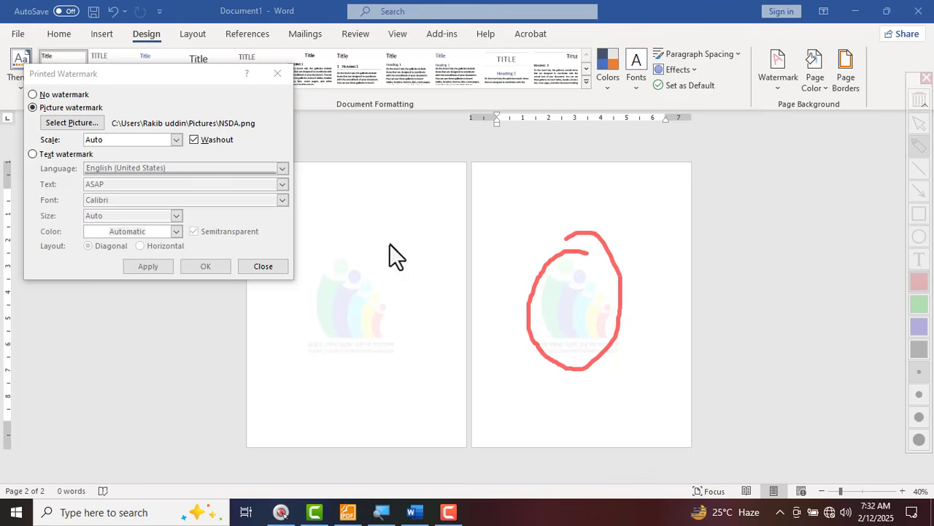
mouse_move(357, 247)
mouse_down()
mouse_move(309, 281)
mouse_move(361, 360)
mouse_move(372, 221)
mouse_up()
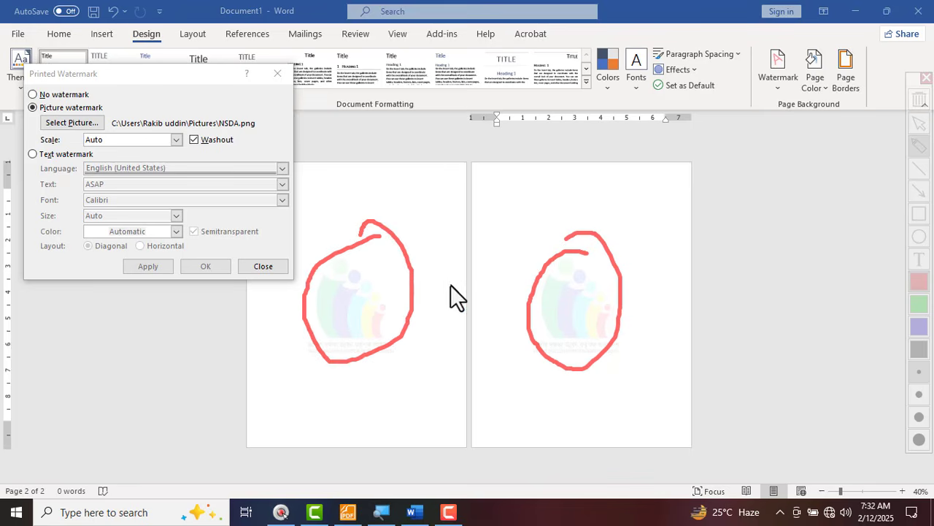
mouse_move(534, 262)
mouse_down()
mouse_move(490, 202)
mouse_move(479, 205)
mouse_move(493, 185)
mouse_up()
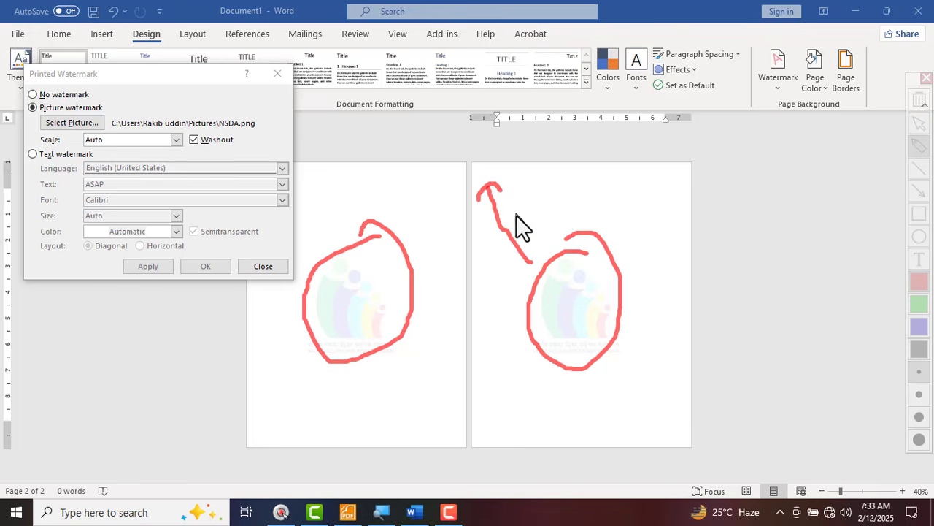
key(Escape)
Mark the start of the second page and the Washout option with the screen pen, and clear the marks.
key(ctrl+shift+d)
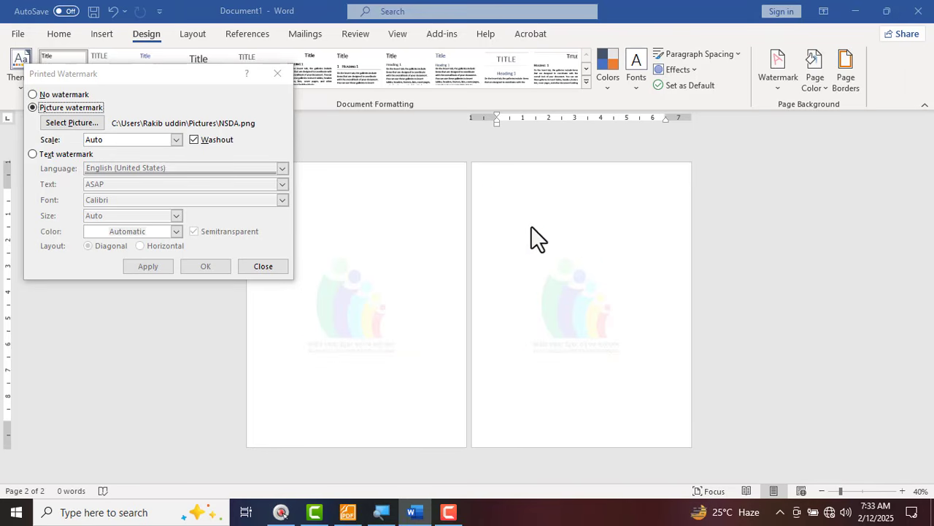
drag(498, 179, 500, 209)
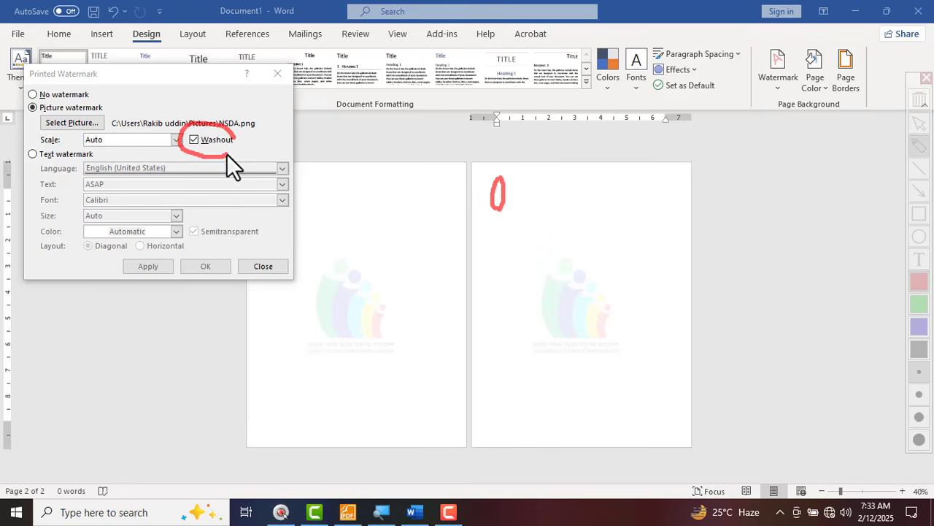
drag(226, 154, 231, 145)
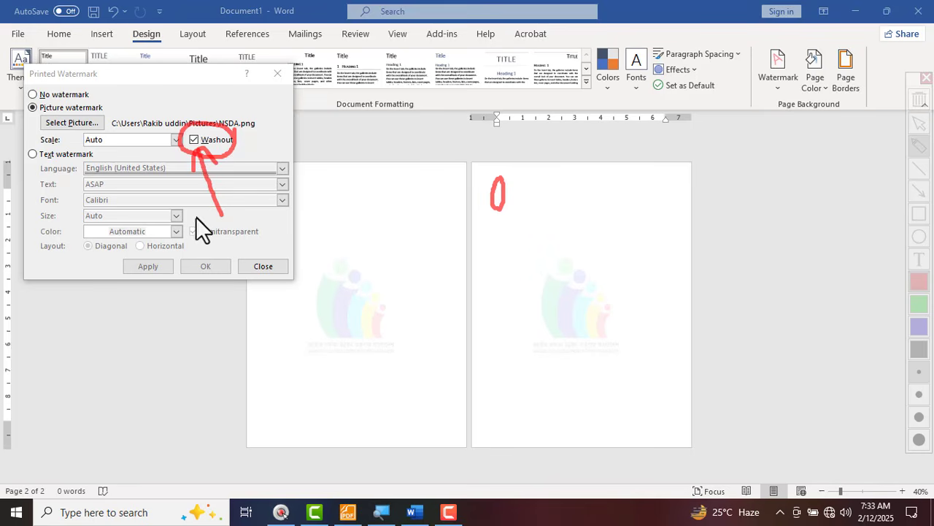
key(Escape)
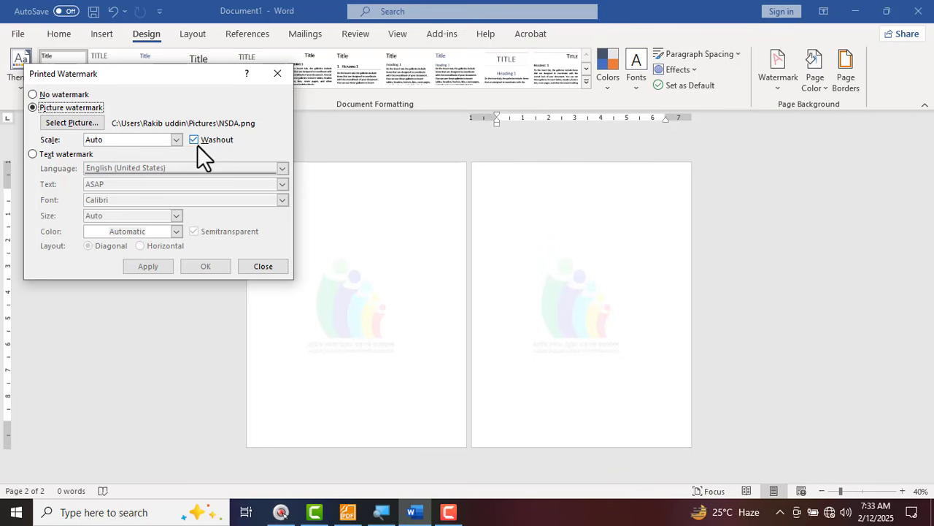
Turn off Washout for the picture watermark, apply the change and close the watermark settings.
click(195, 140)
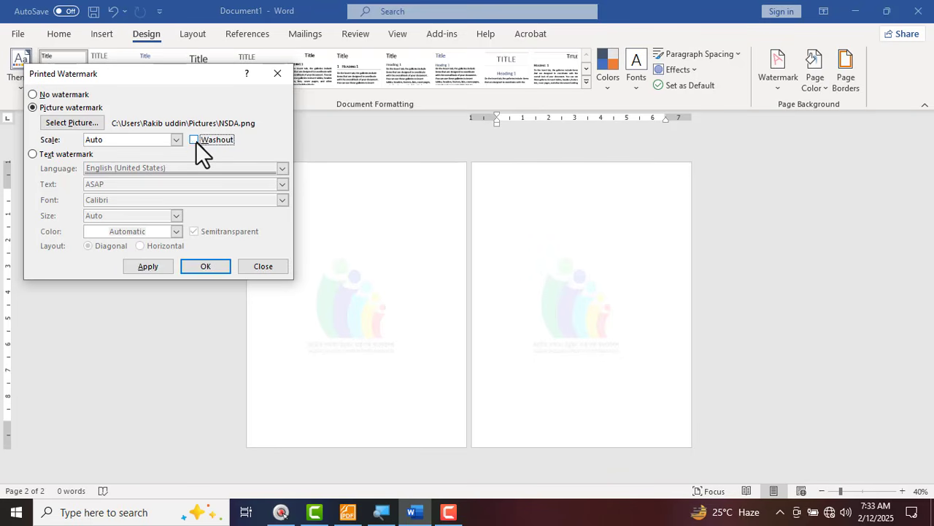
click(135, 268)
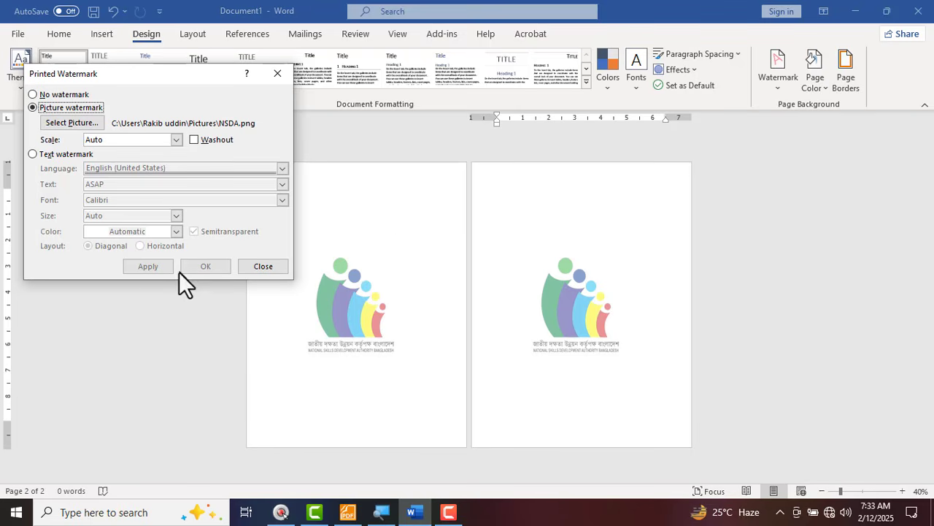
click(251, 267)
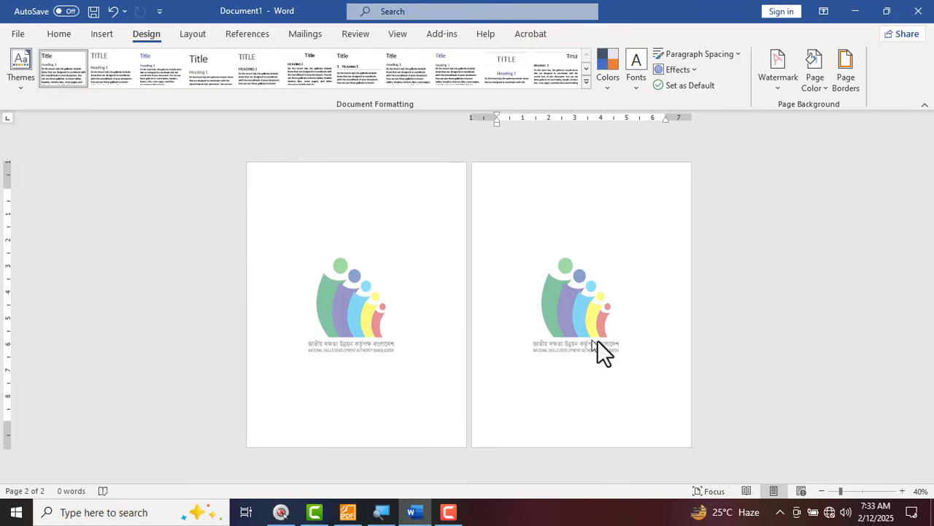
Frame the watermarks on both pages with on-screen rectangles, mark the second page's watermark again, and clear the marks.
key(ctrl+2)
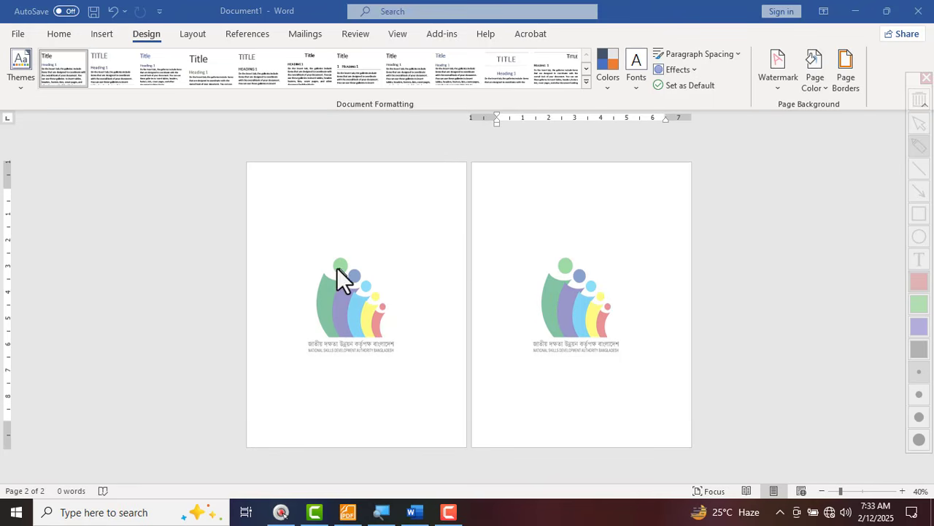
drag(286, 227, 395, 379)
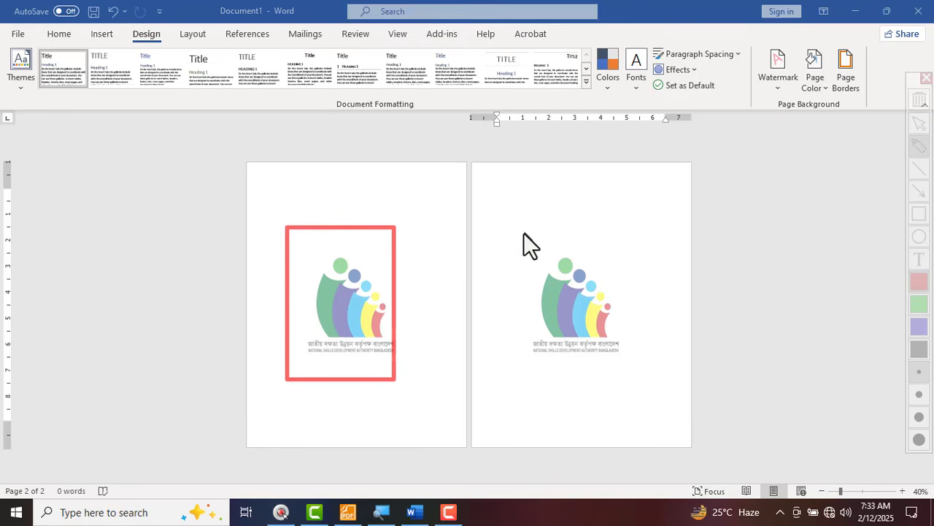
drag(524, 232, 624, 384)
key(ctrl+2)
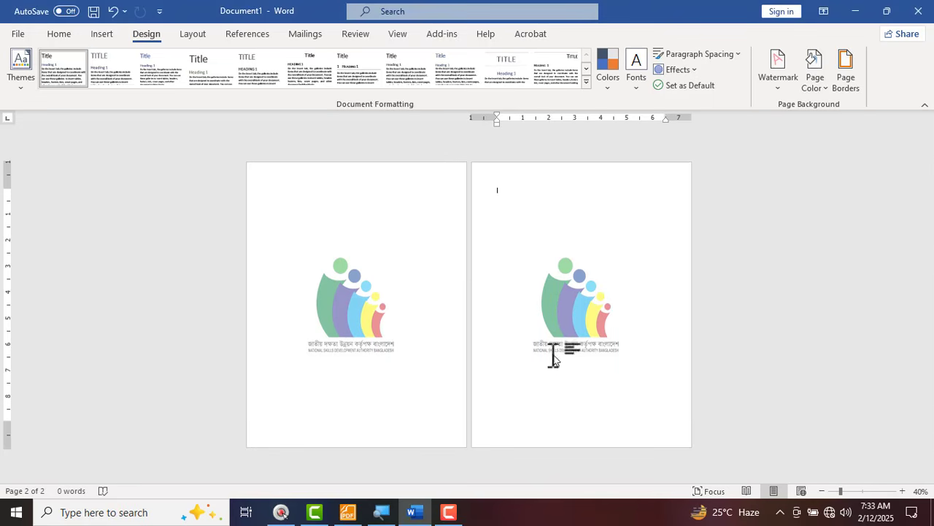
key(ctrl+2)
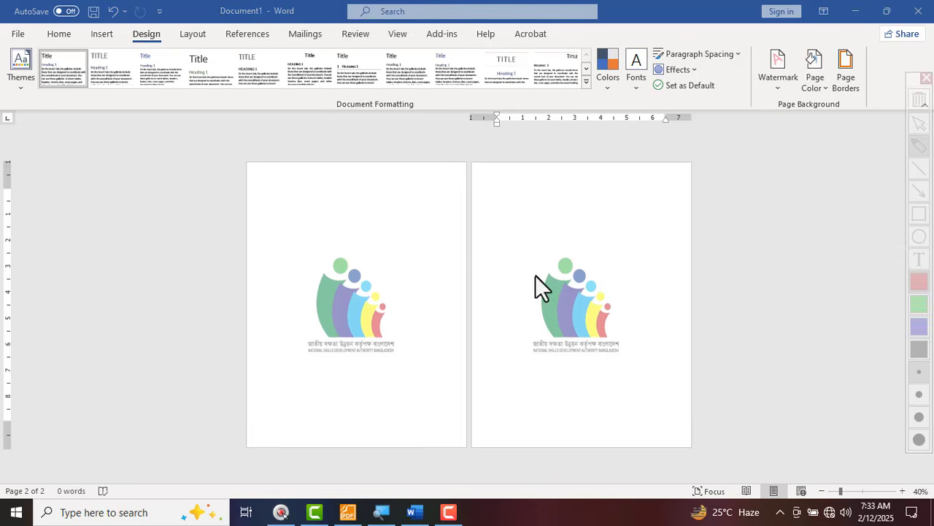
drag(558, 308, 619, 251)
key(ctrl+2)
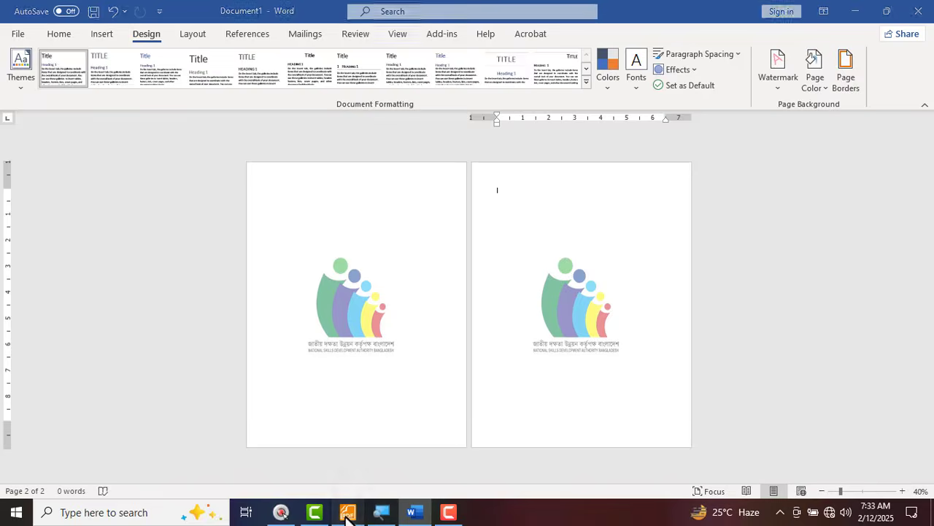
Switch to the watermark guide PDF in Foxit Reader, circle item number 2 and underline its Link to Previous heading.
click(348, 513)
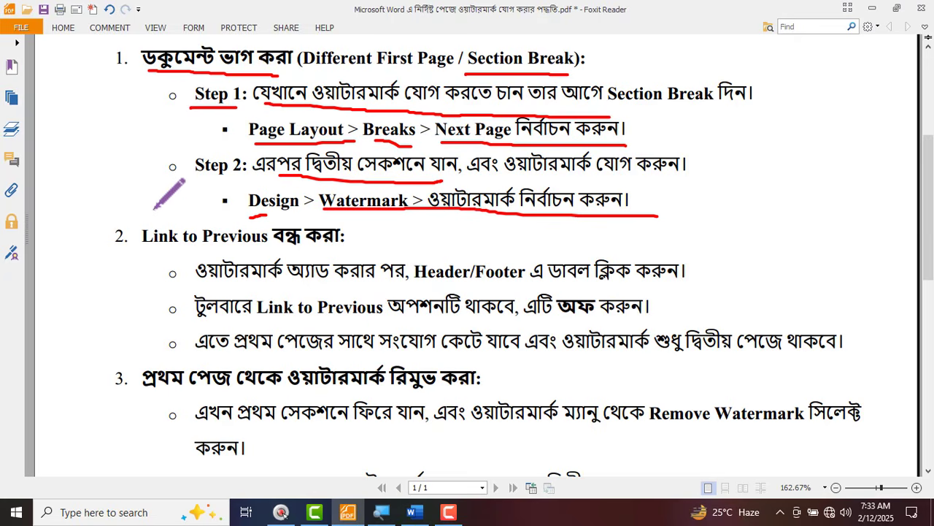
scroll(117, 191, up, 1)
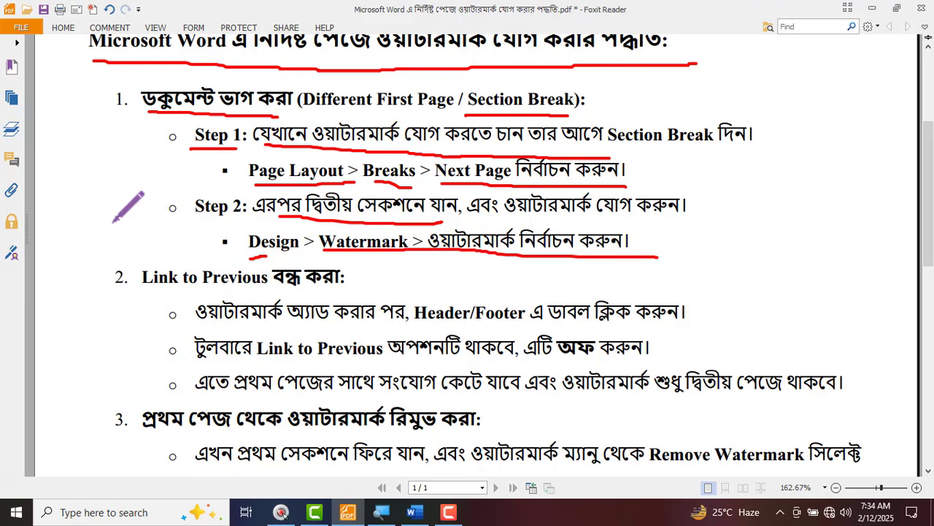
scroll(113, 221, down, 3)
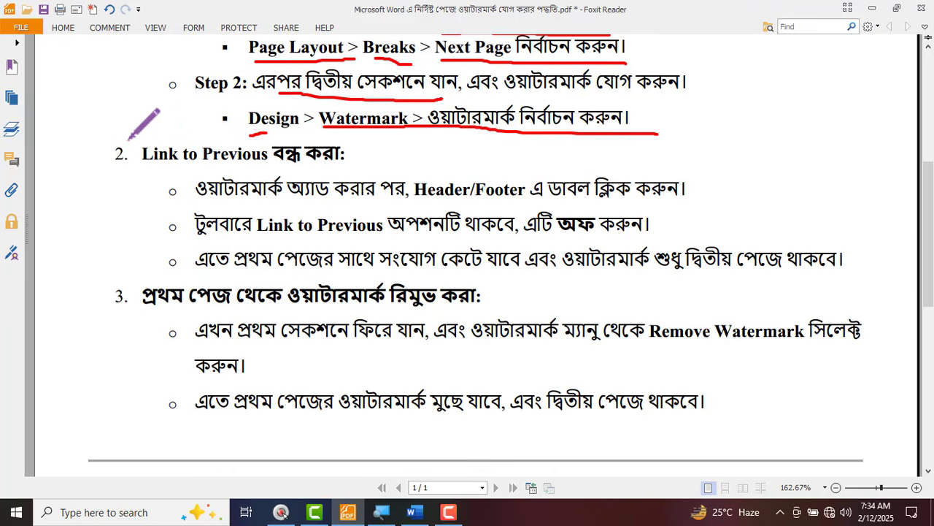
mouse_move(128, 139)
mouse_down()
mouse_move(106, 155)
mouse_move(143, 174)
mouse_move(140, 132)
mouse_up()
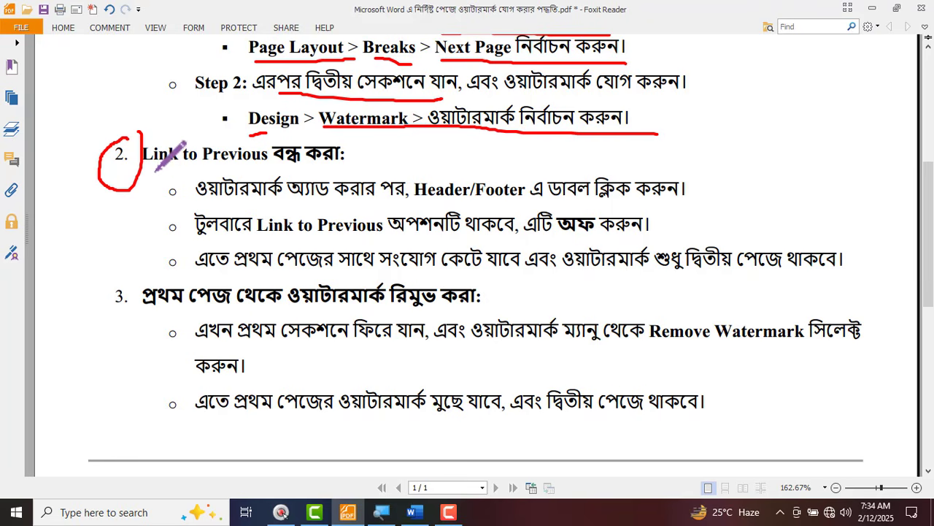
drag(151, 169, 349, 174)
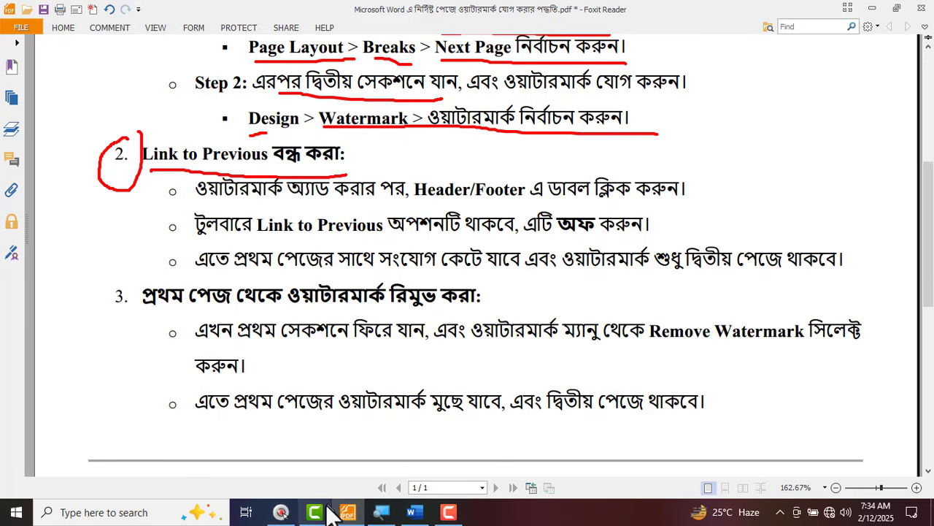
Switch back to Word and circle the watermarks on the second and first pages with the screen pen.
click(413, 512)
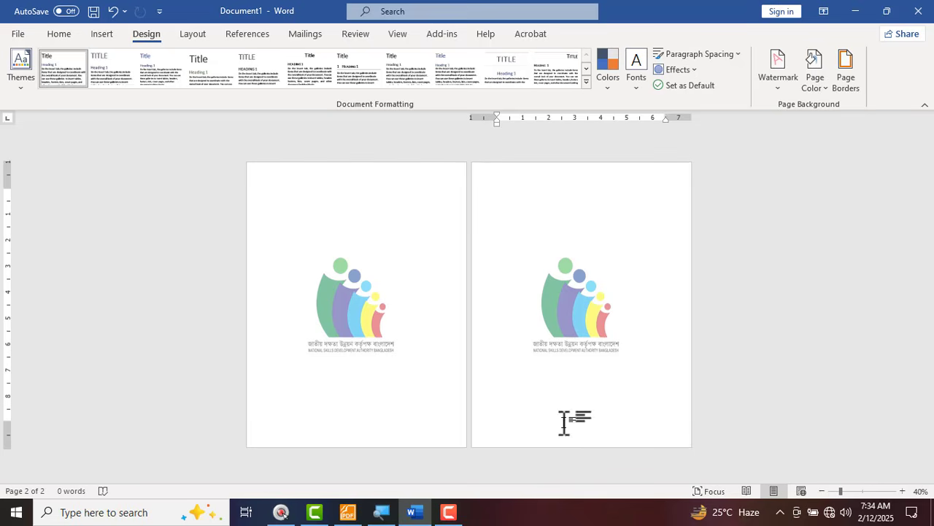
mouse_move(566, 228)
mouse_down()
mouse_move(603, 392)
mouse_move(513, 246)
mouse_up()
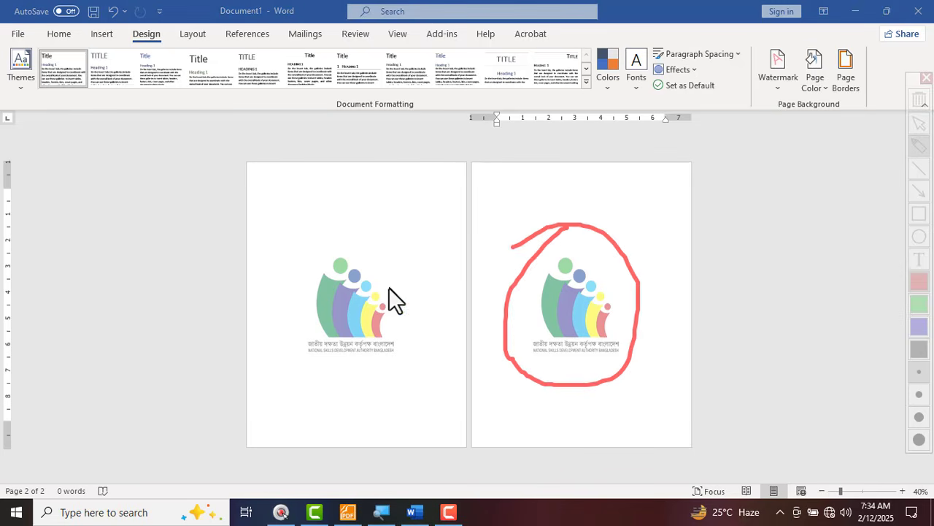
mouse_move(342, 251)
mouse_down()
mouse_move(371, 422)
mouse_move(334, 235)
mouse_up()
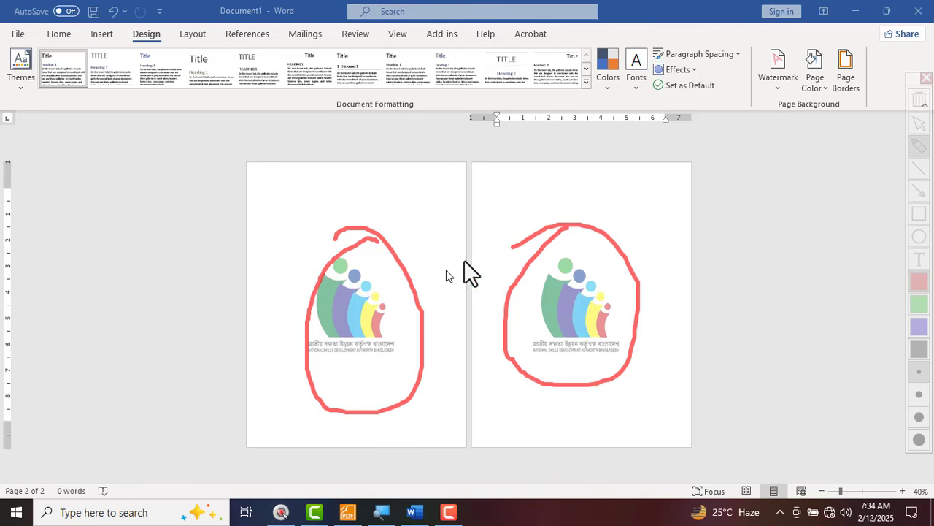
Draw a screen-pen arrow from the second page's watermark to the first page's watermark, and clear all the marks.
mouse_move(551, 243)
mouse_down()
mouse_move(494, 204)
mouse_move(420, 220)
mouse_up()
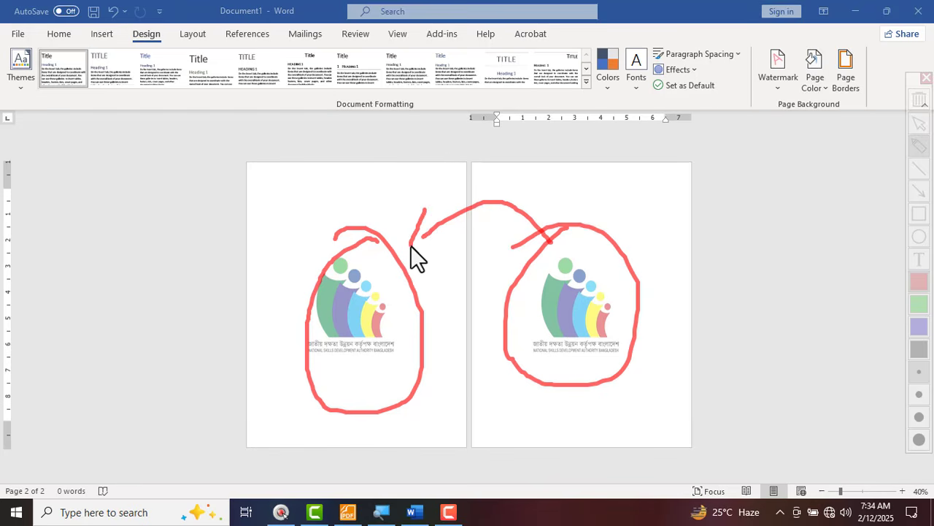
key(Escape)
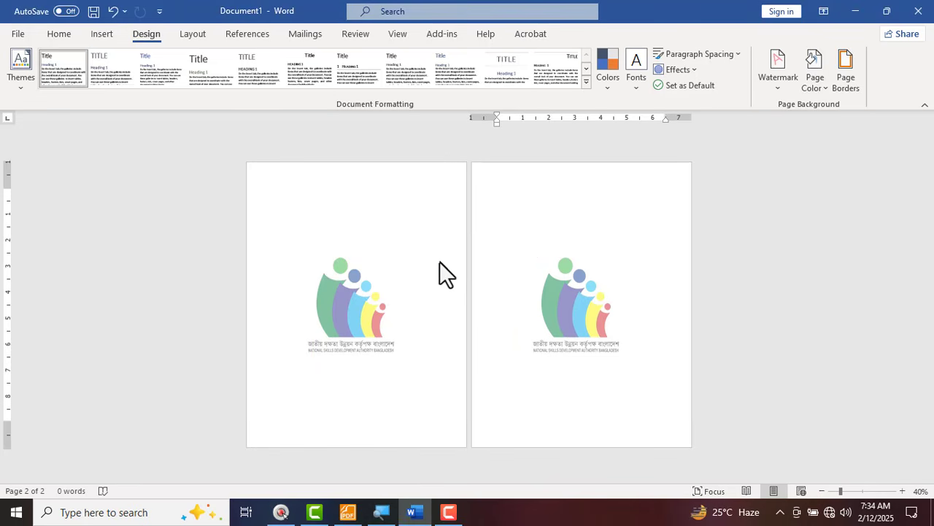
Switch to the watermark guide PDF in Foxit Reader and underline the three bullet points under item 2, Link to Previous.
key(alt+Tab)
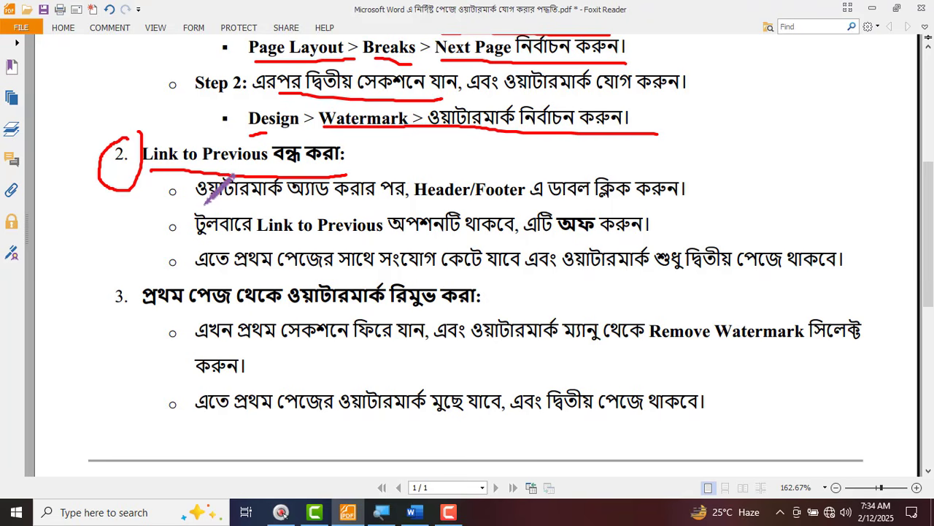
drag(199, 197, 379, 205)
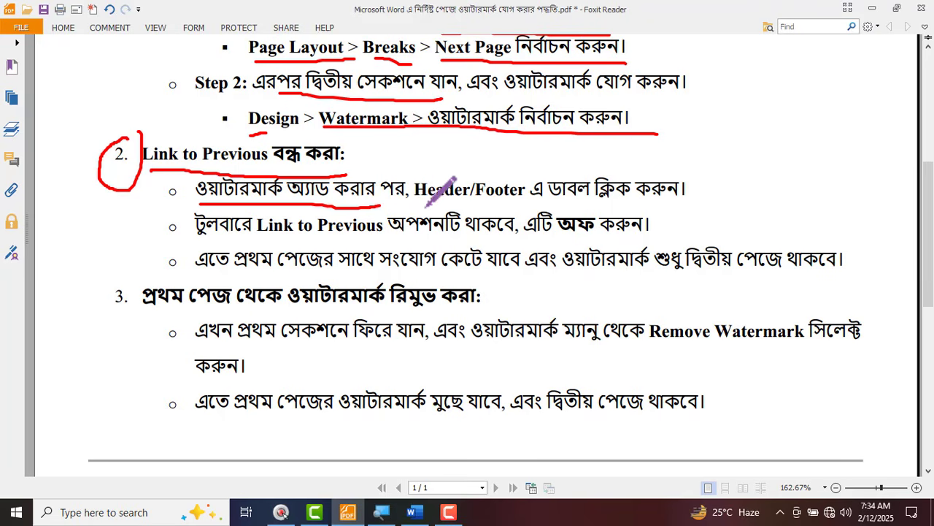
mouse_move(409, 202)
mouse_down()
mouse_move(515, 212)
mouse_move(705, 196)
mouse_up()
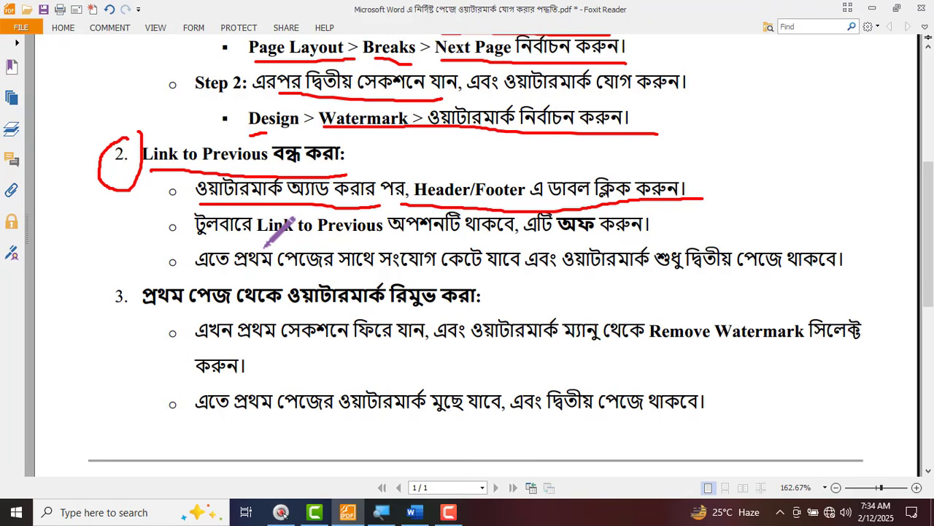
drag(260, 241, 662, 244)
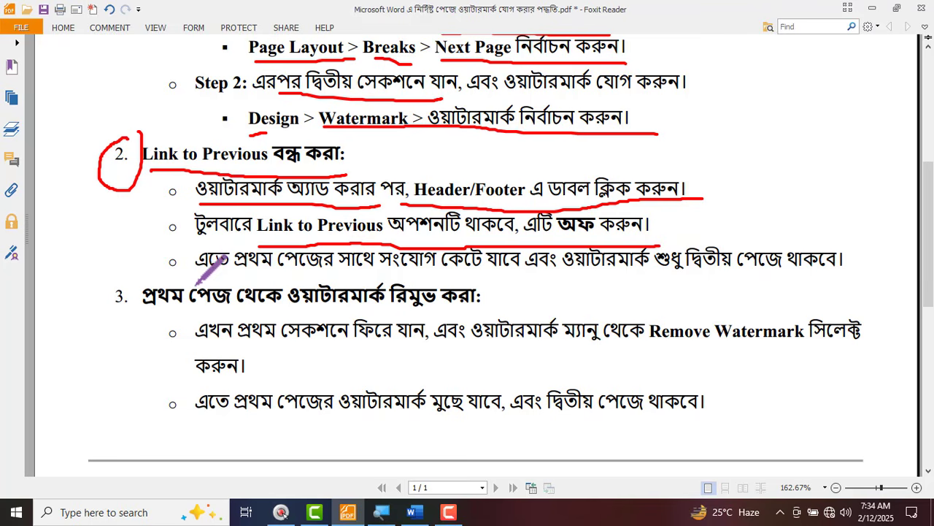
drag(195, 278, 846, 274)
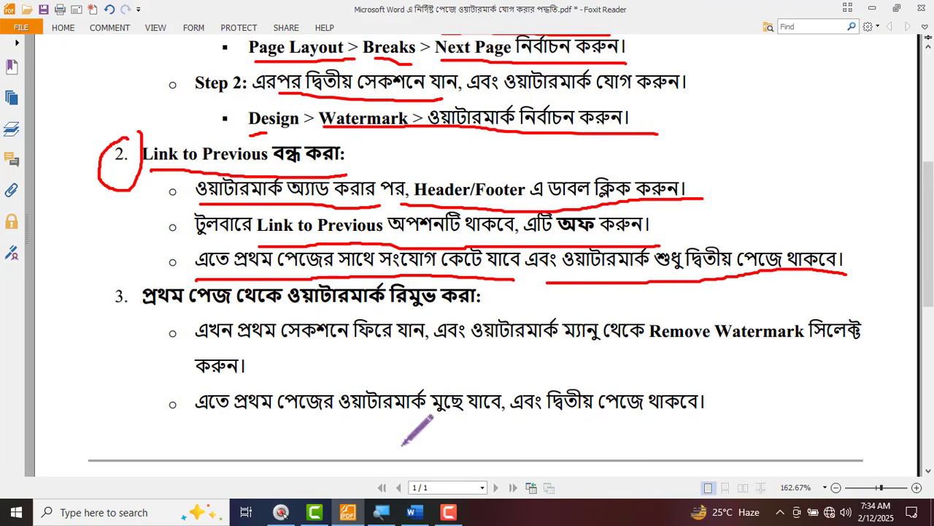
Switch back to Word and open the second page's header for editing.
key(alt)
key(alt+Tab)
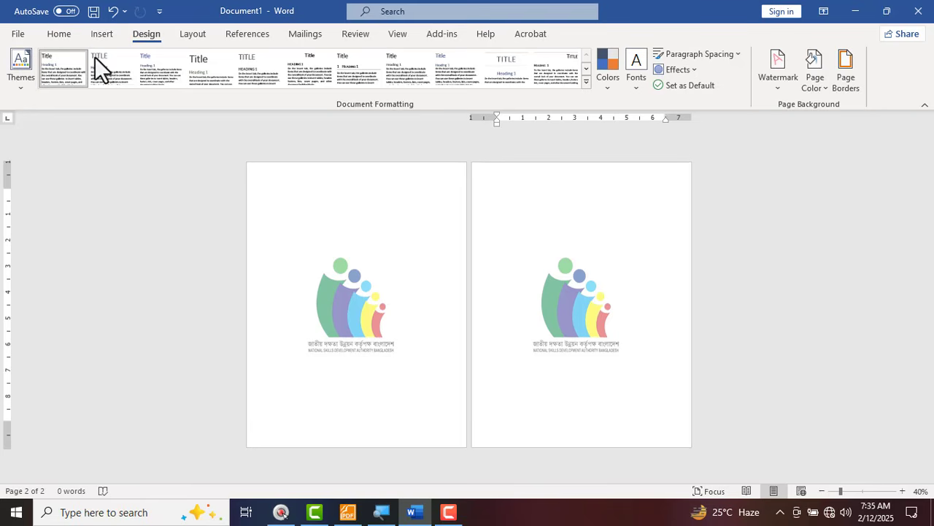
click(111, 33)
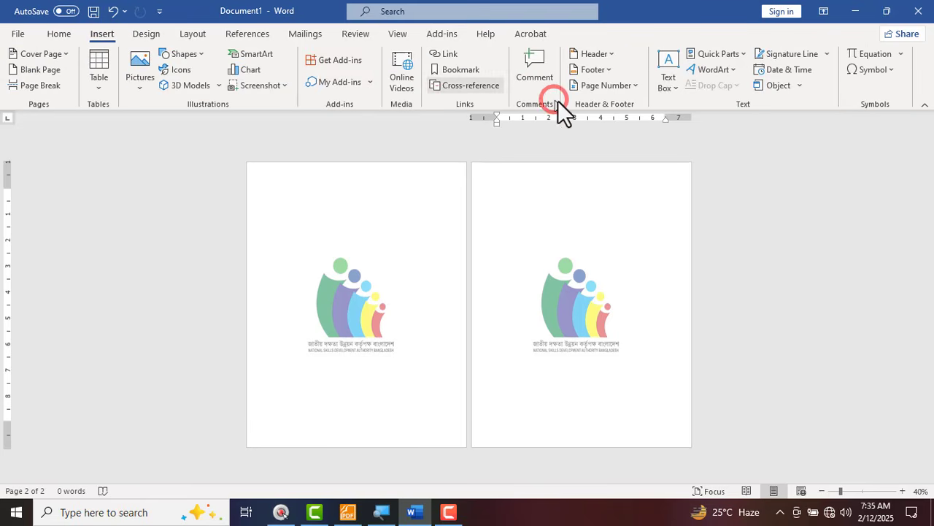
click(614, 55)
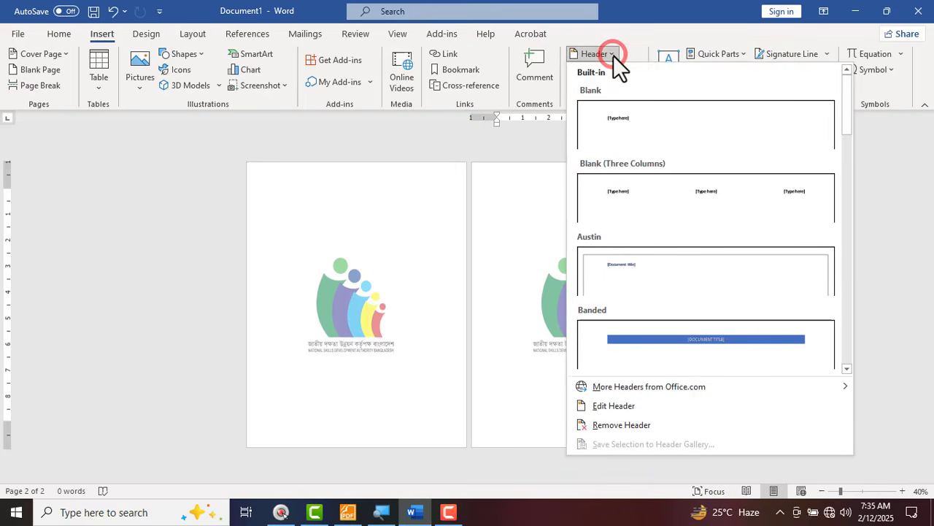
click(607, 406)
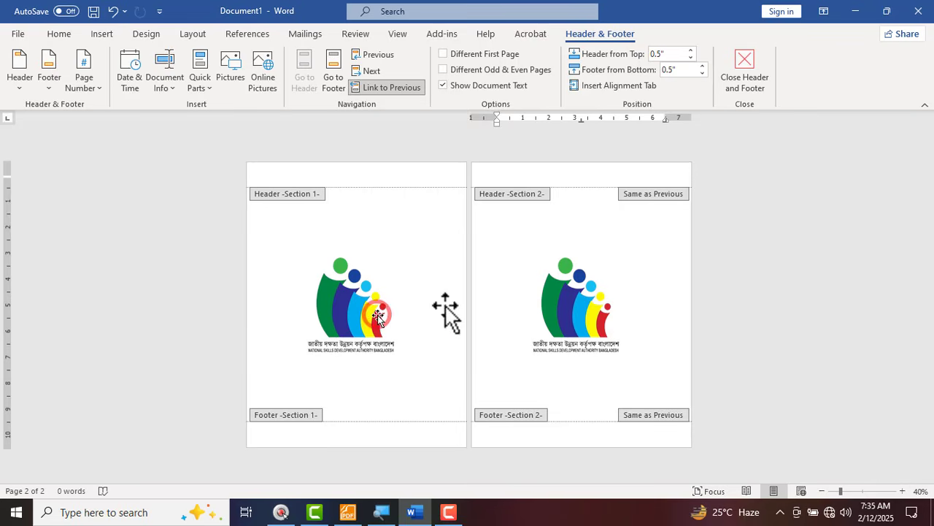
Turn off Link to Previous for the Section 2 header.
click(380, 88)
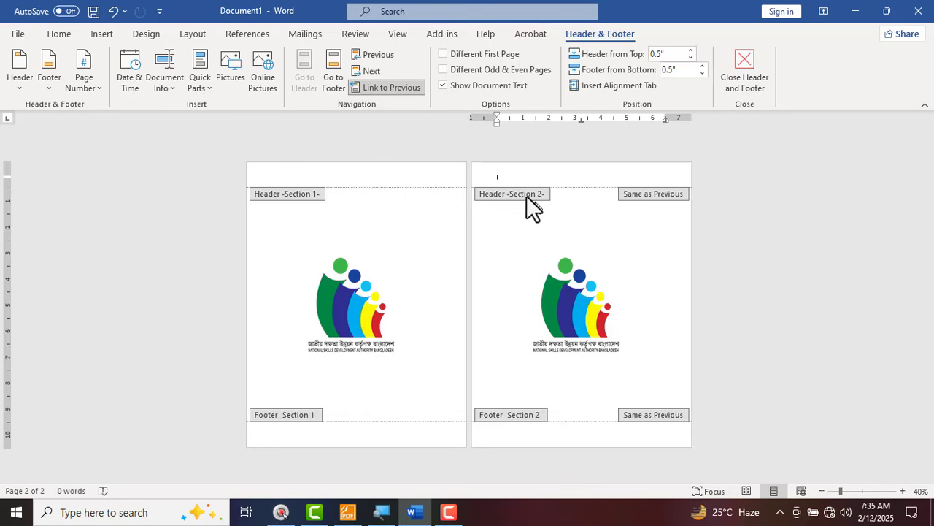
click(494, 180)
click(377, 86)
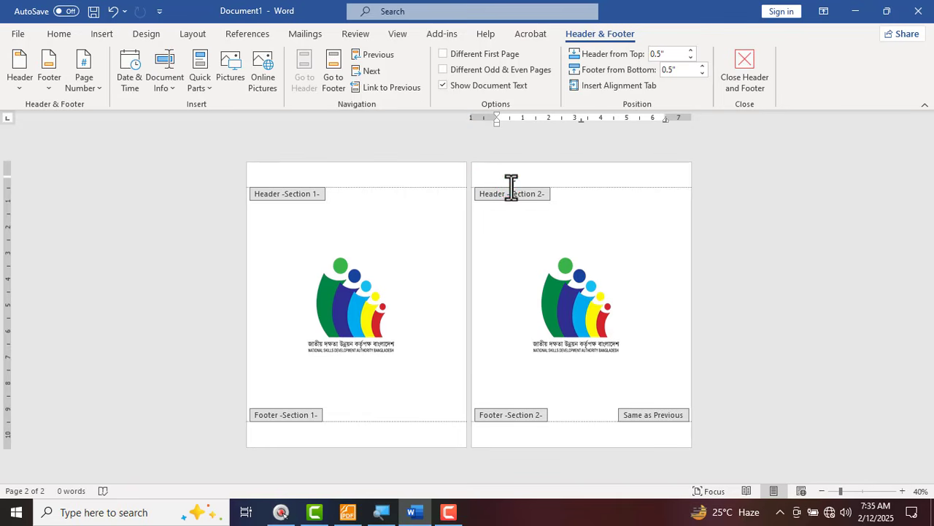
Switch to the guide PDF in Foxit Reader, circle item number 3, and underline its heading and both bullet points.
key(alt+Tab)
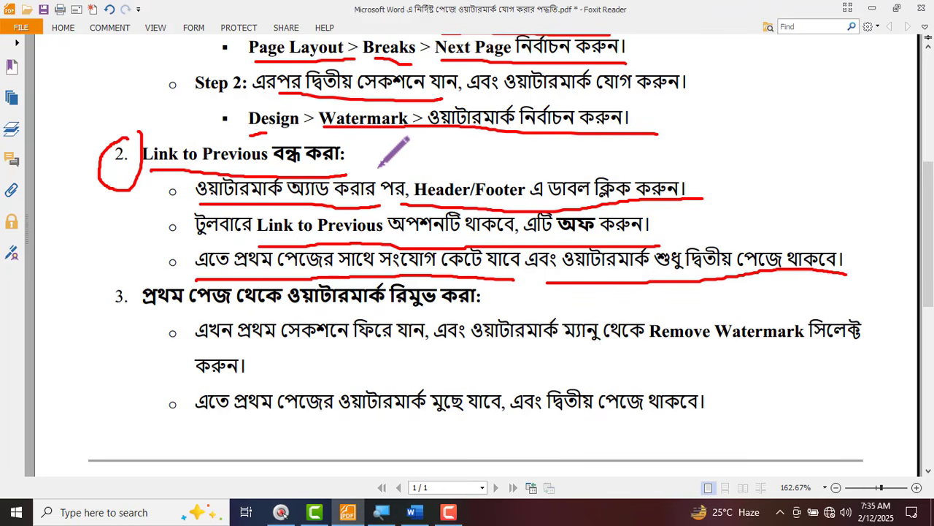
scroll(380, 154, down, 3)
mouse_move(123, 193)
mouse_down()
mouse_move(107, 216)
mouse_move(133, 228)
mouse_move(111, 193)
mouse_up()
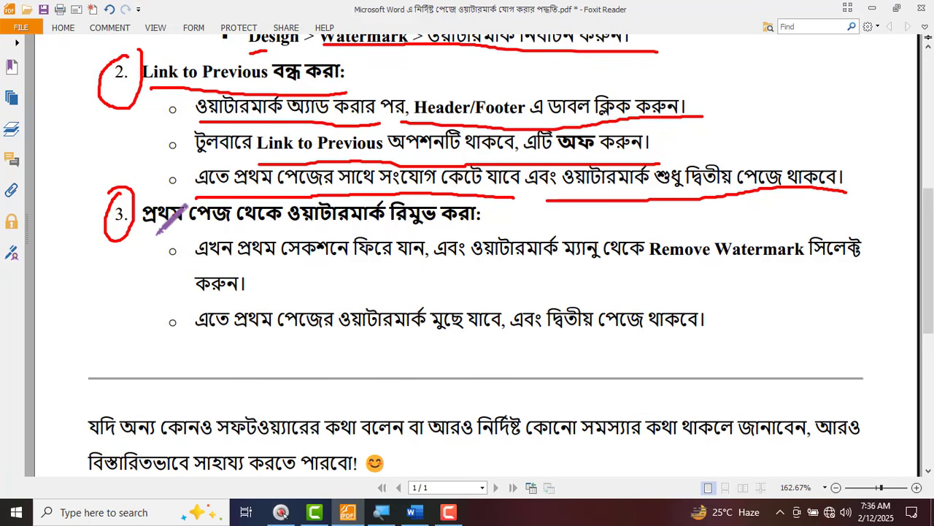
drag(154, 224, 464, 229)
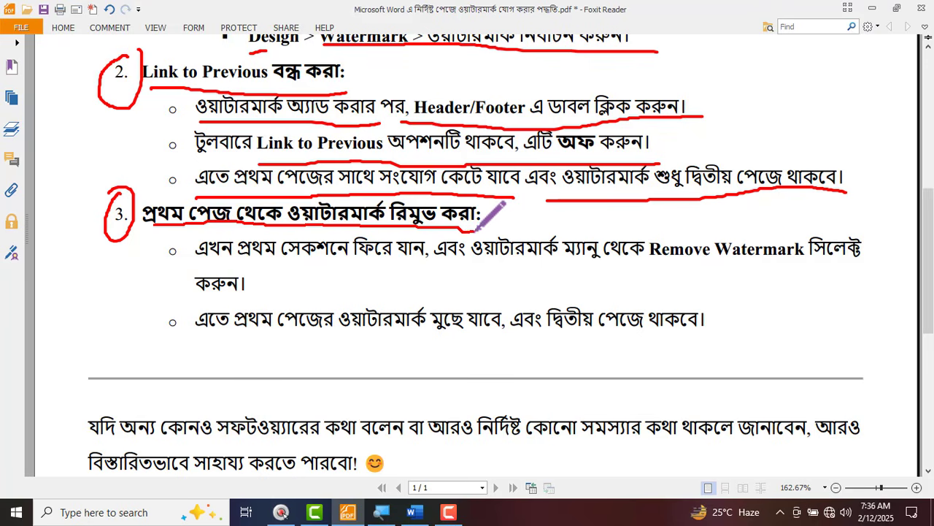
drag(210, 260, 414, 265)
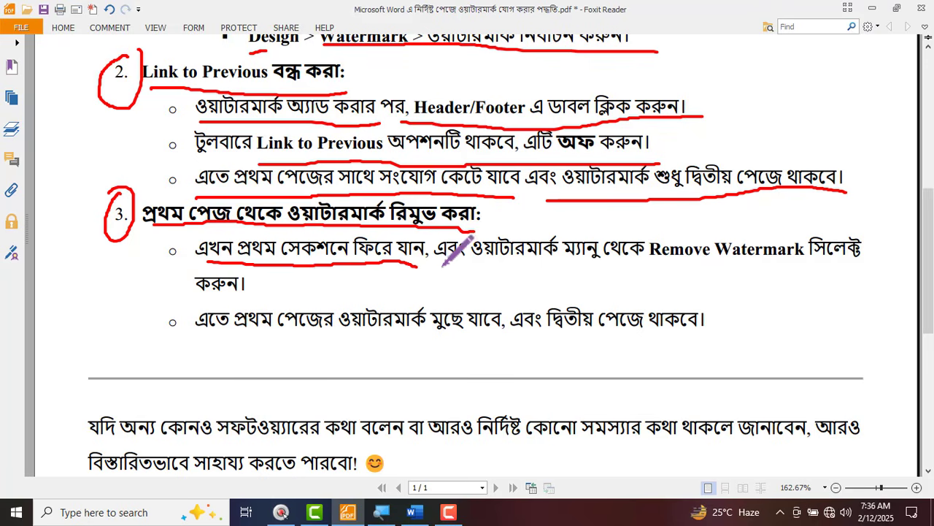
drag(472, 265, 818, 270)
drag(181, 302, 254, 301)
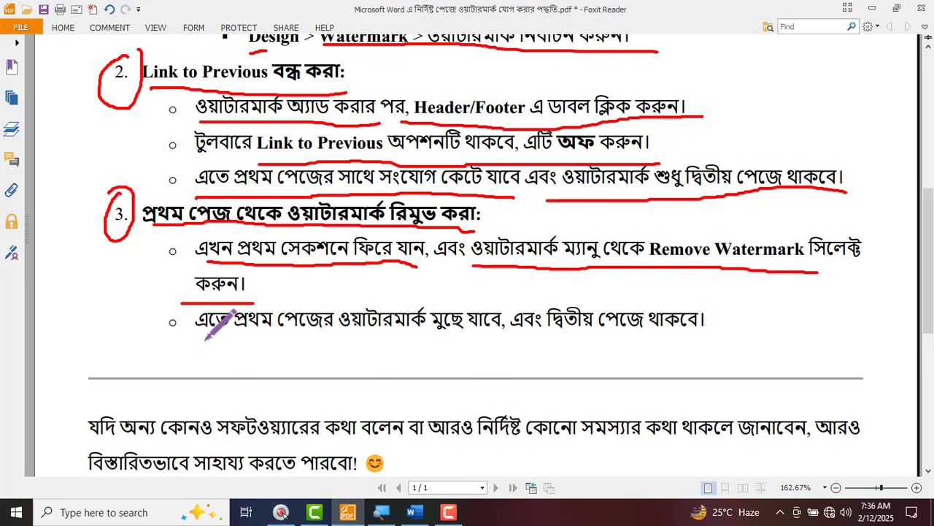
drag(196, 340, 673, 342)
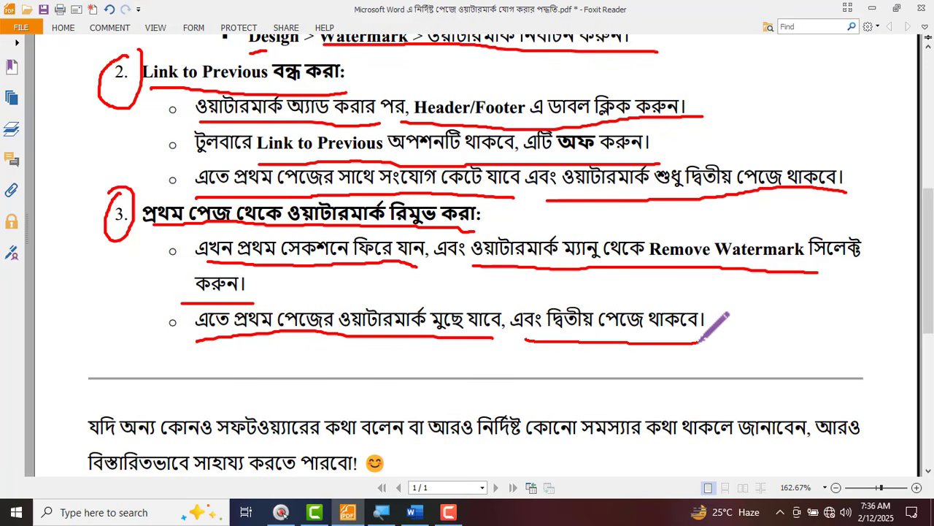
Switch back to Word and delete the watermark picture from the first page in the Section 1 header.
key(alt+Tab)
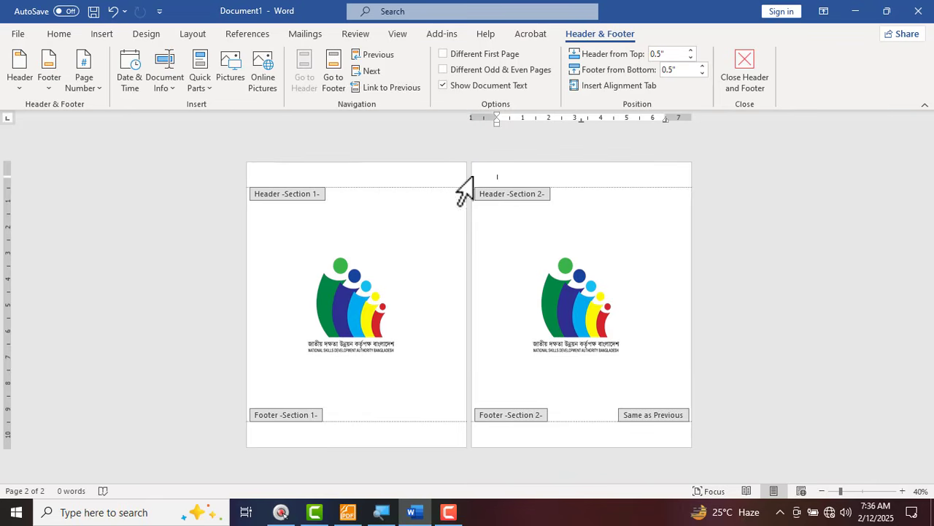
click(348, 303)
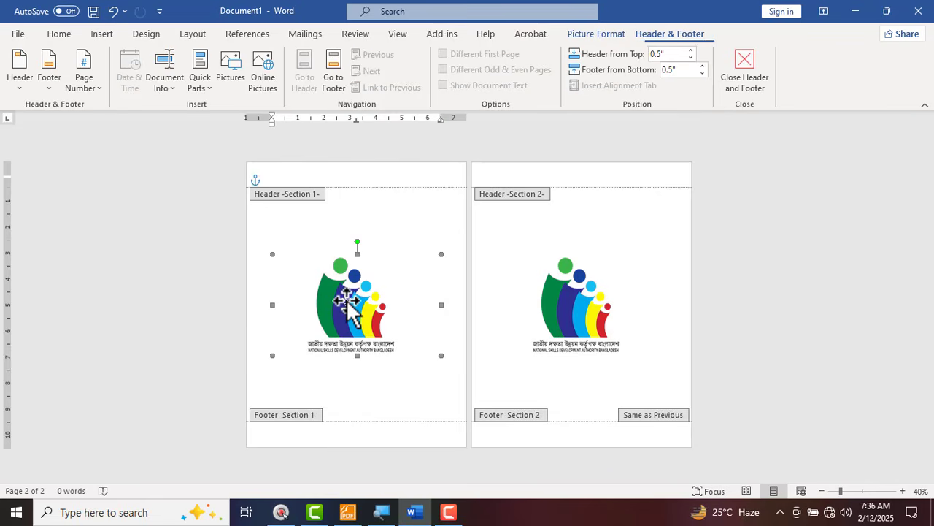
mouse_move(354, 296)
mouse_down()
mouse_move(349, 272)
mouse_move(345, 313)
mouse_move(342, 298)
mouse_up()
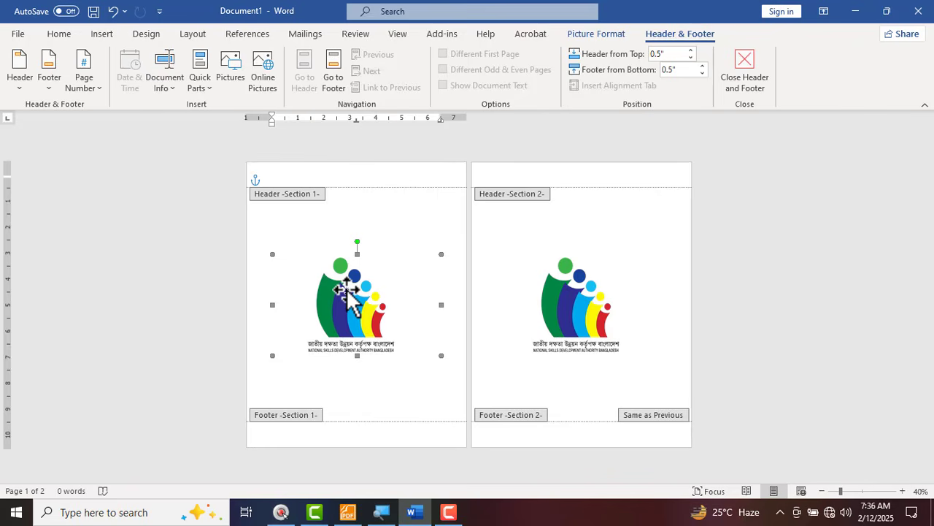
key(Delete)
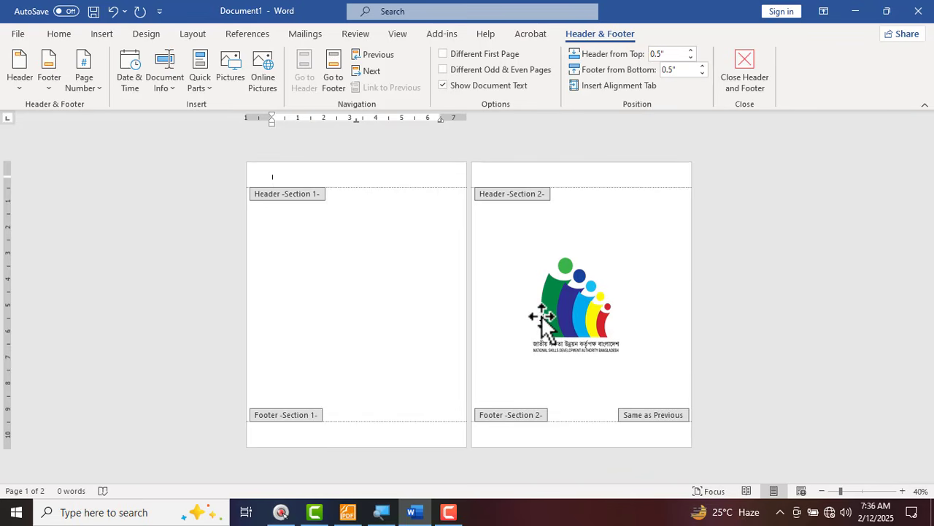
Mark Header & Footer and Close Header and Footer with the screen pen, and exit header editing.
key(ctrl+F12)
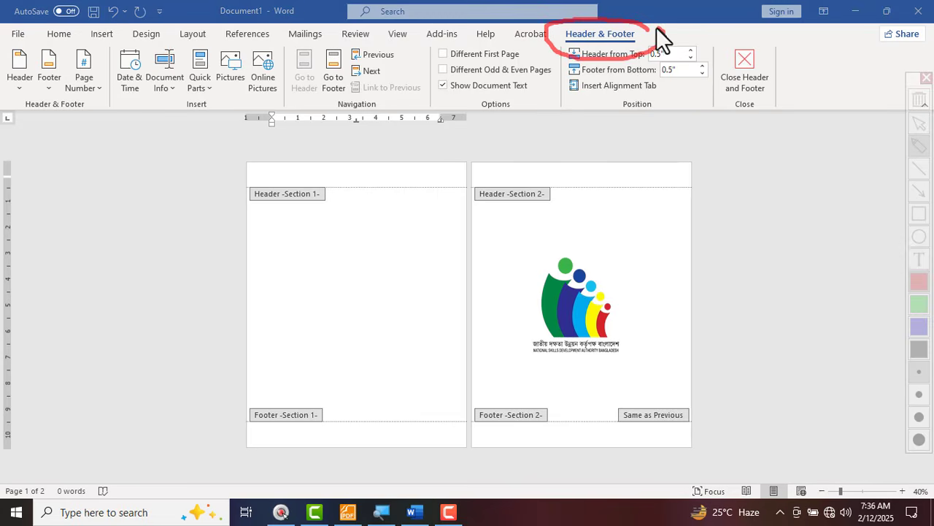
drag(740, 40, 714, 76)
drag(769, 105, 764, 45)
drag(771, 304, 760, 144)
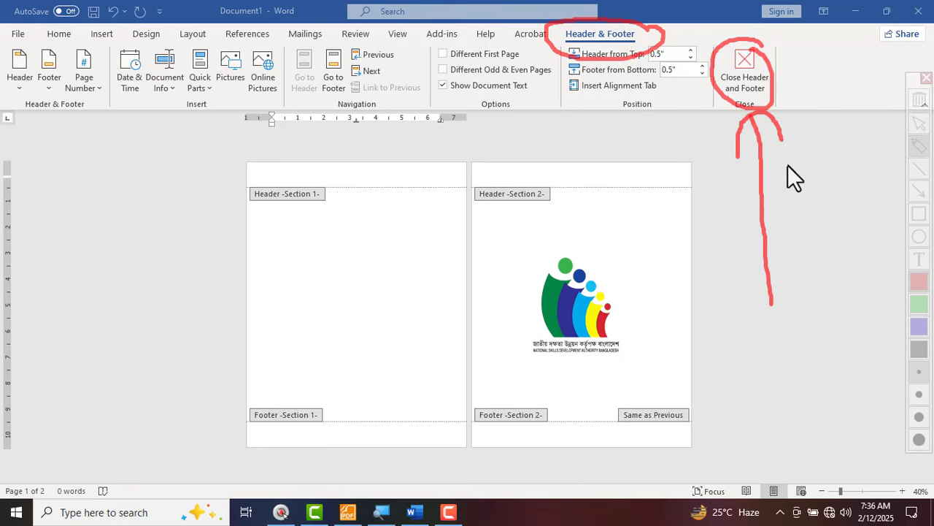
click(749, 75)
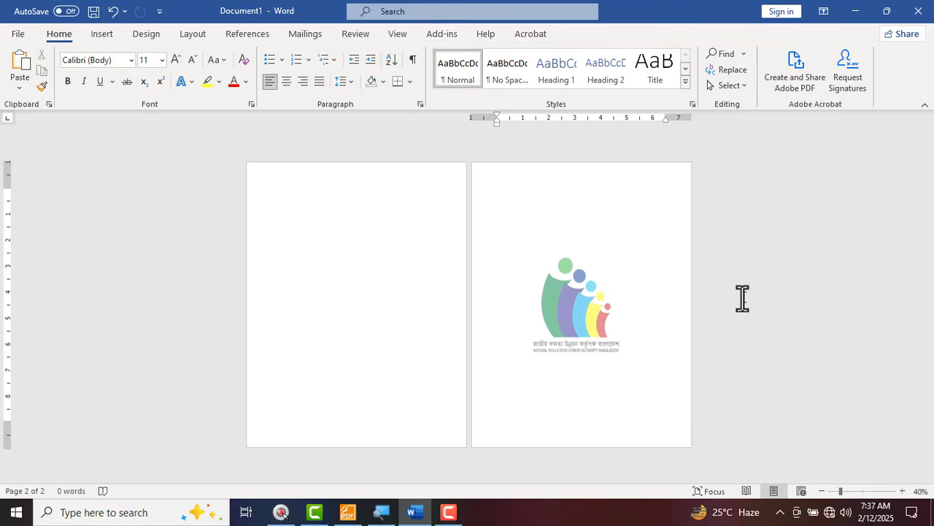
Draw a screen-pen cross on the first page and two check marks on the second page, and clear them.
key(ctrl+F12)
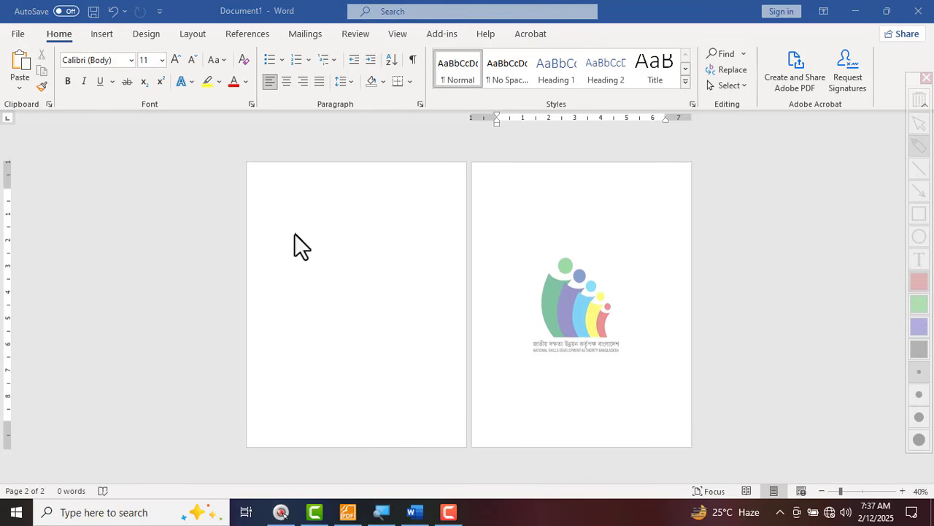
drag(291, 240, 351, 307)
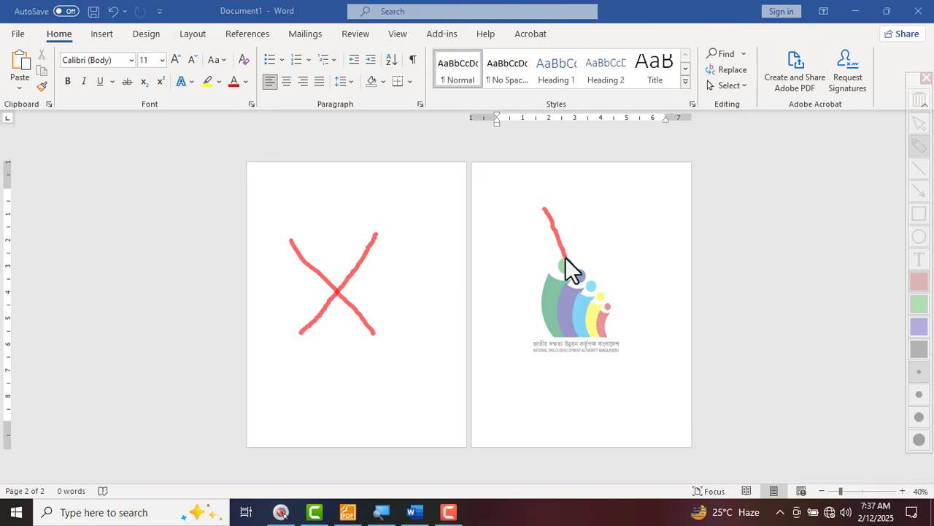
drag(565, 259, 668, 212)
drag(582, 225, 648, 256)
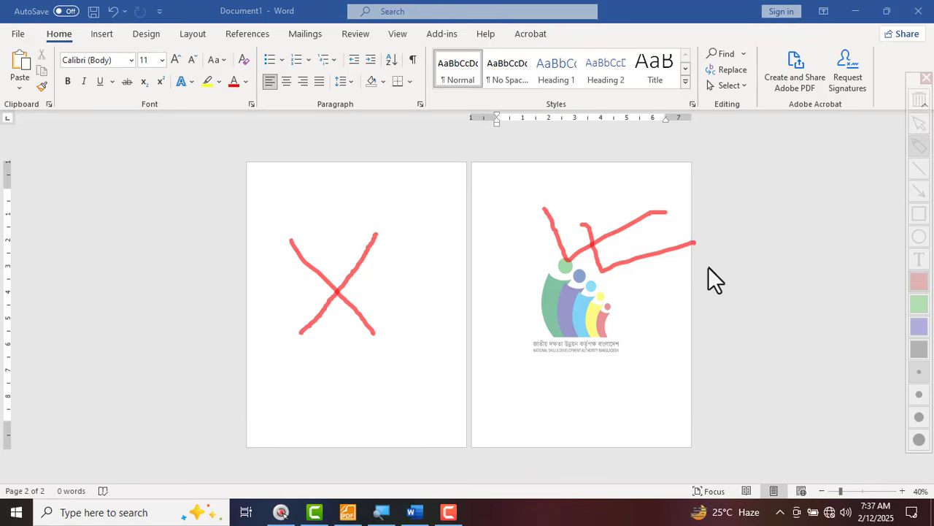
key(Escape)
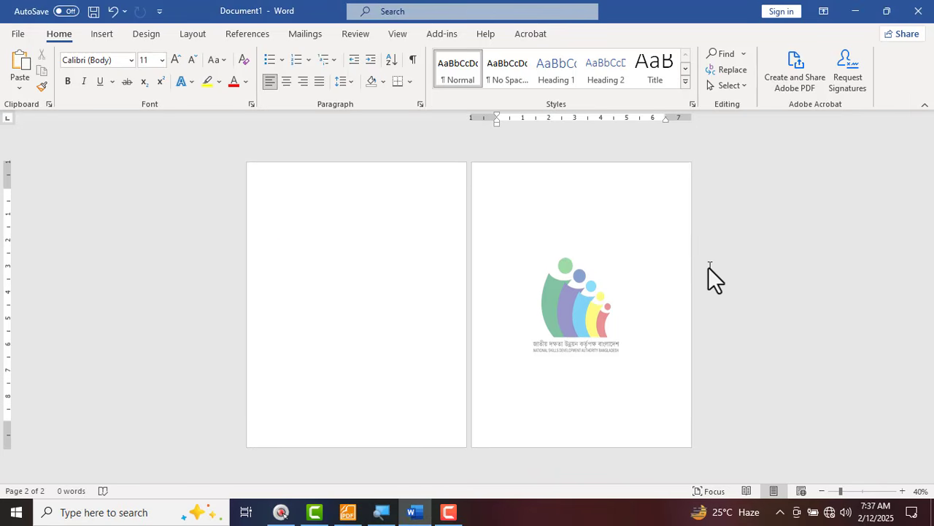